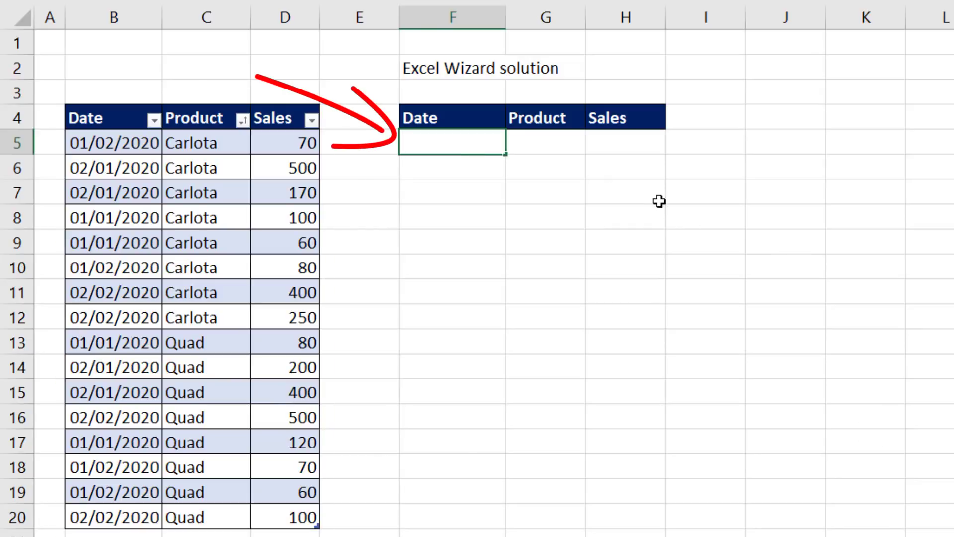
Step: Paste the report formula into F5, then enter =UNIQUE(fSales[[Date]:[Product]]) to spill Date–Product pairs
key(ctrl+v)
key(Return)
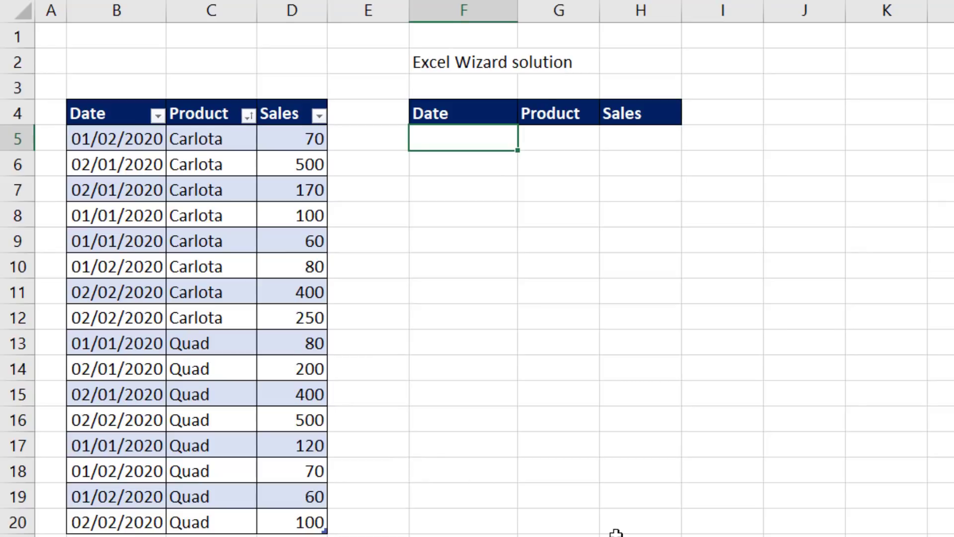
text(un)
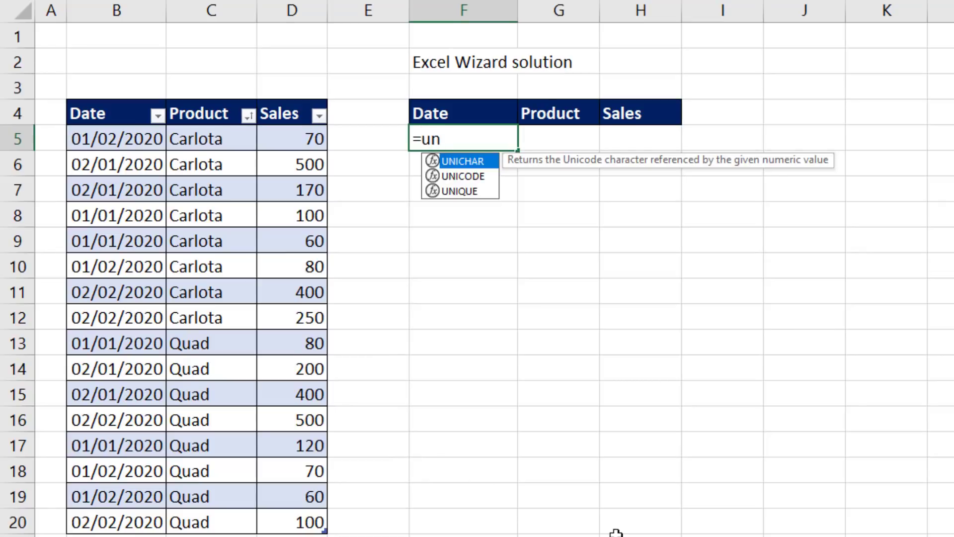
text(iq)
key(Tab)
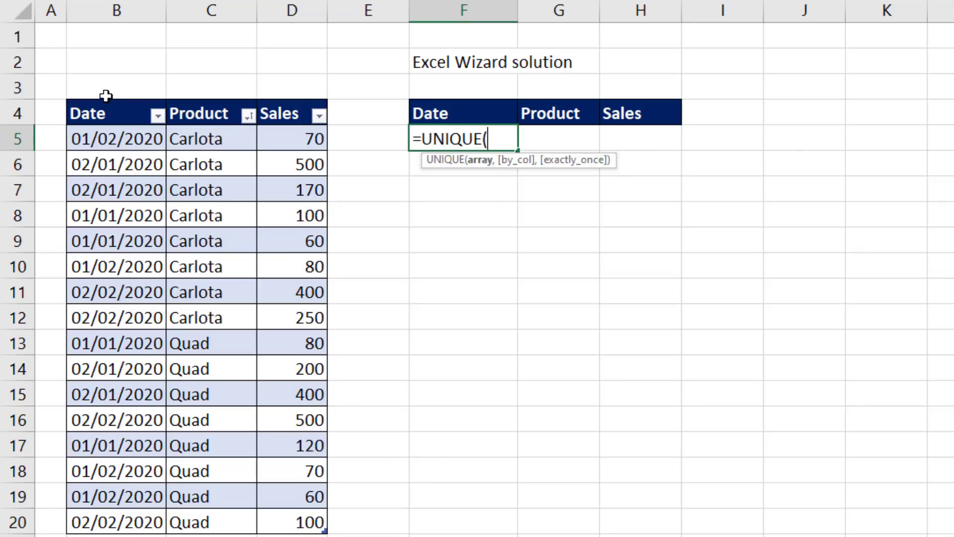
drag(111, 100, 207, 96)
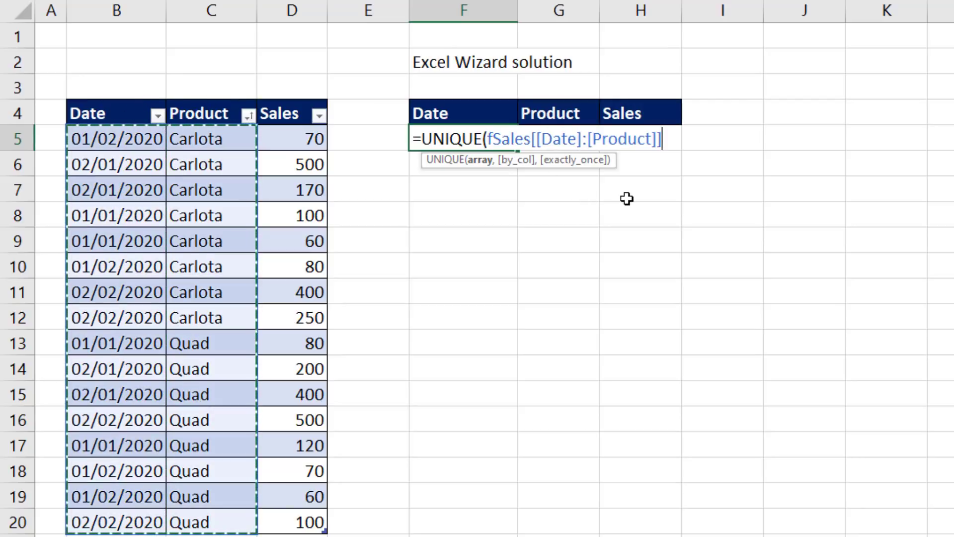
text())
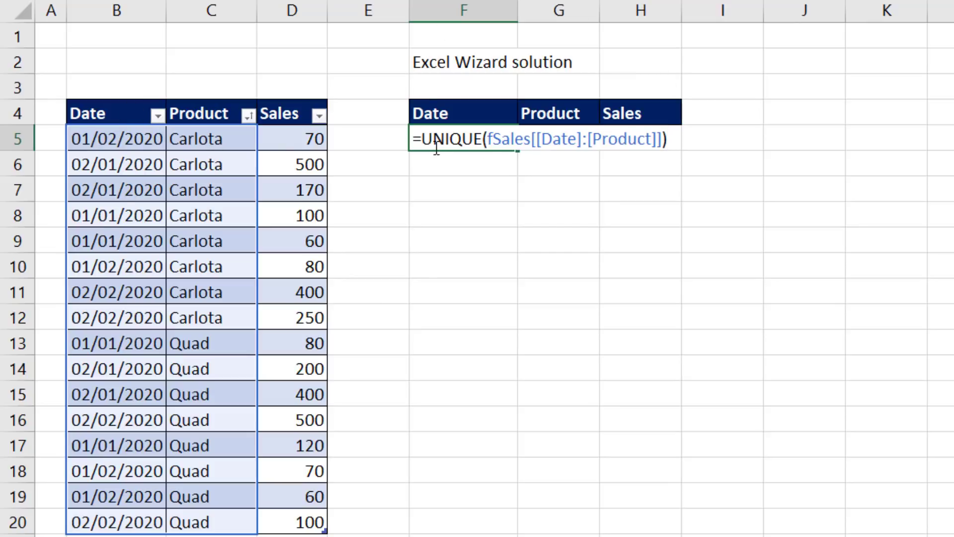
key(Return)
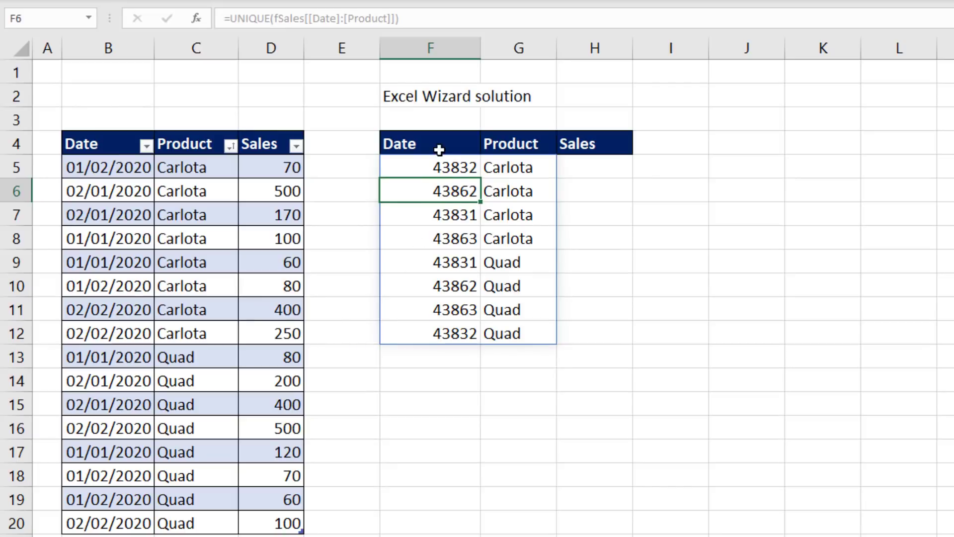
Step: Format the dates in F5:F19 as Short Date
click(433, 165)
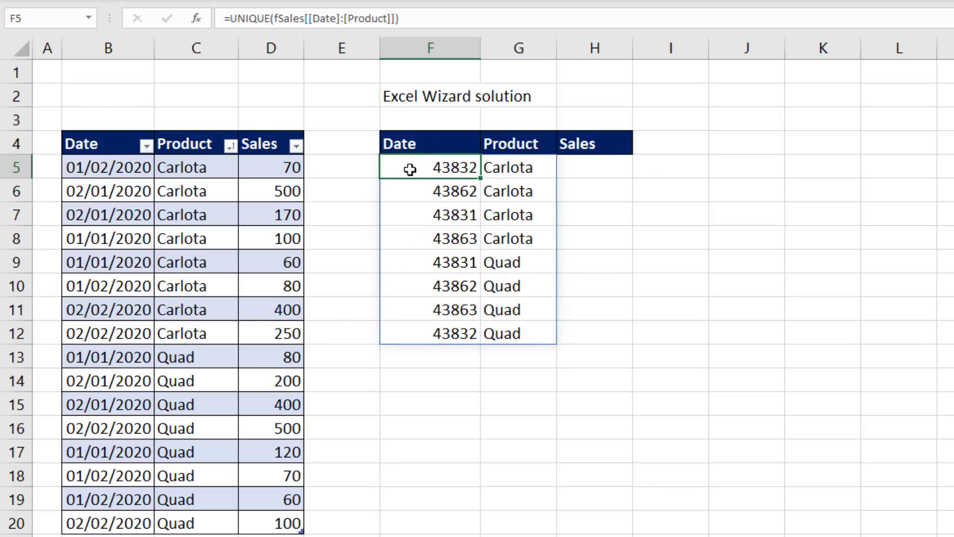
drag(411, 169, 430, 513)
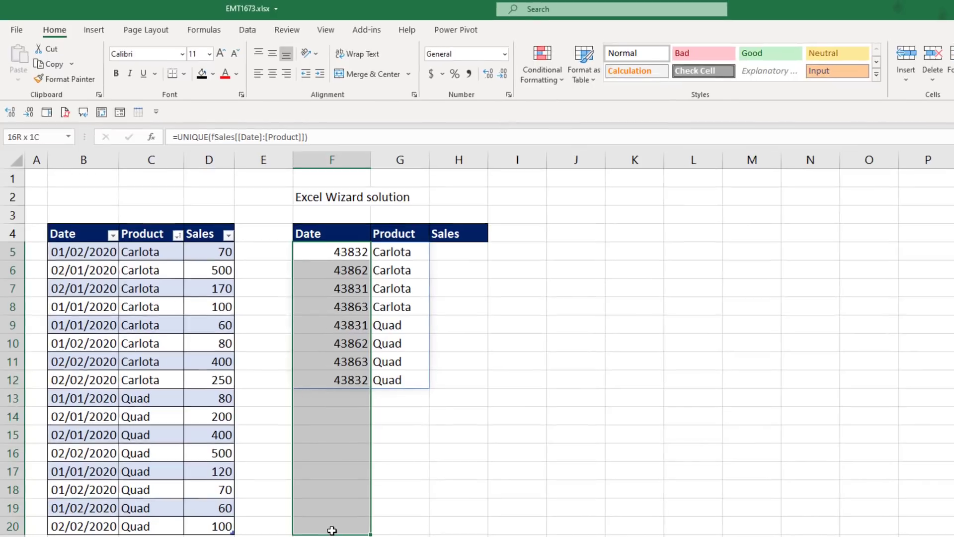
click(503, 55)
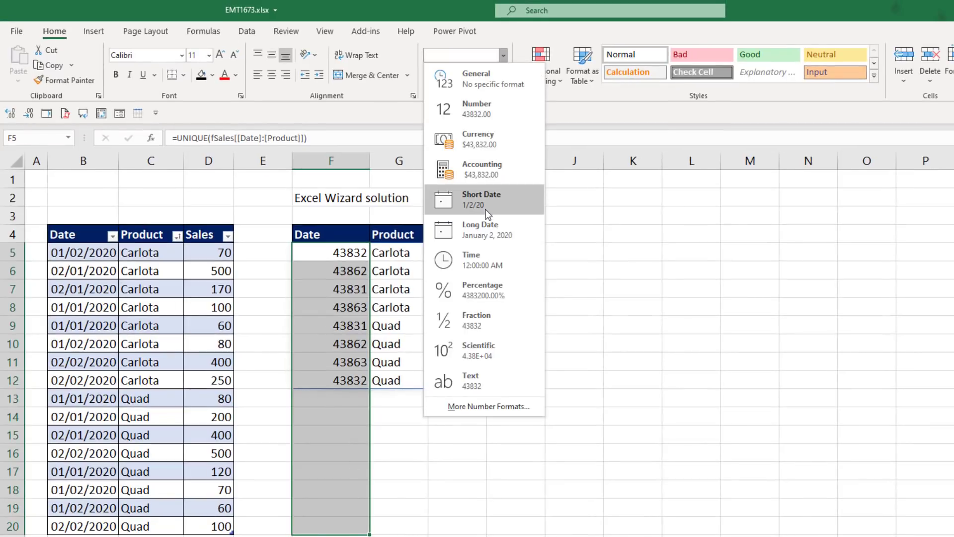
click(482, 199)
click(347, 254)
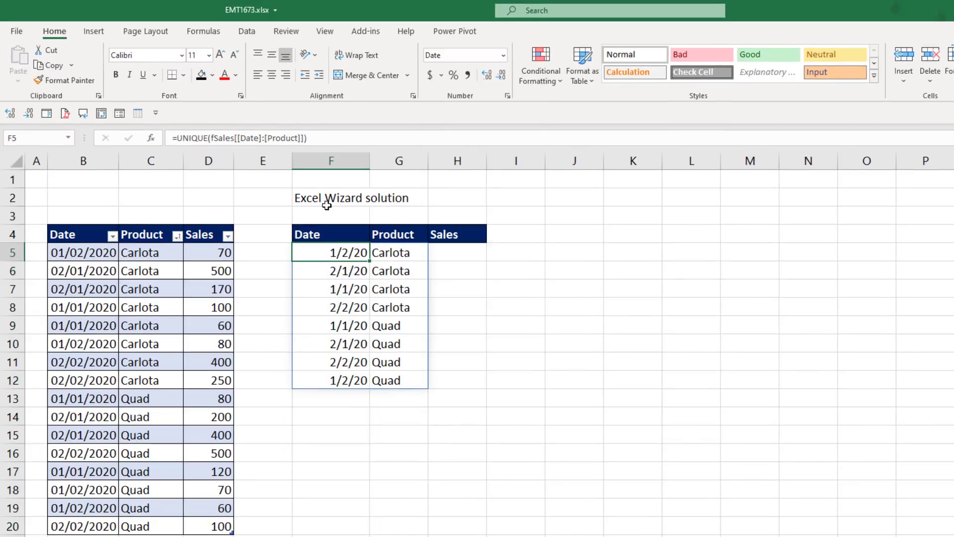
Step: Wrap F5's formula as =SORT(UNIQUE(fSales[[Date]:[Product]]),{1,2}) to sort by date, then product
double_click(341, 250)
click(301, 254)
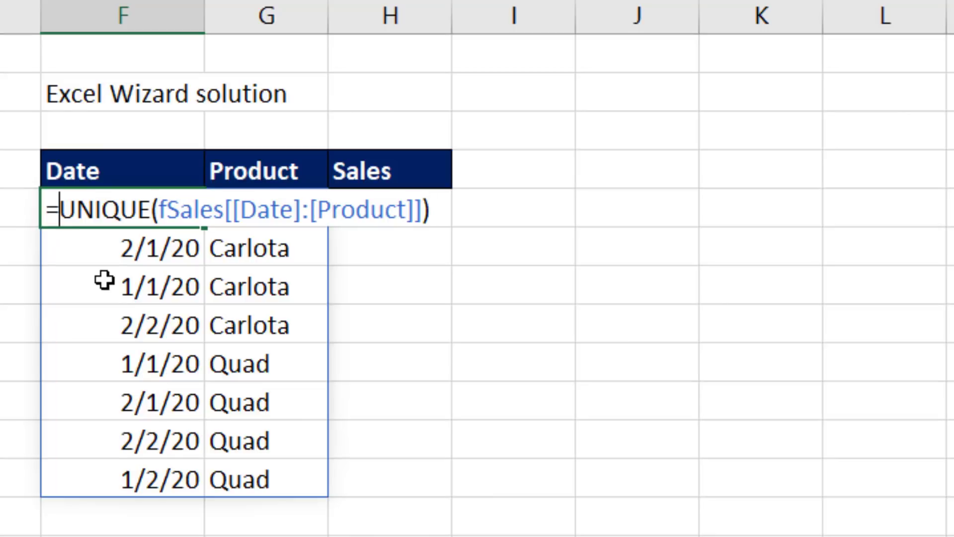
text(sor)
key(Tab)
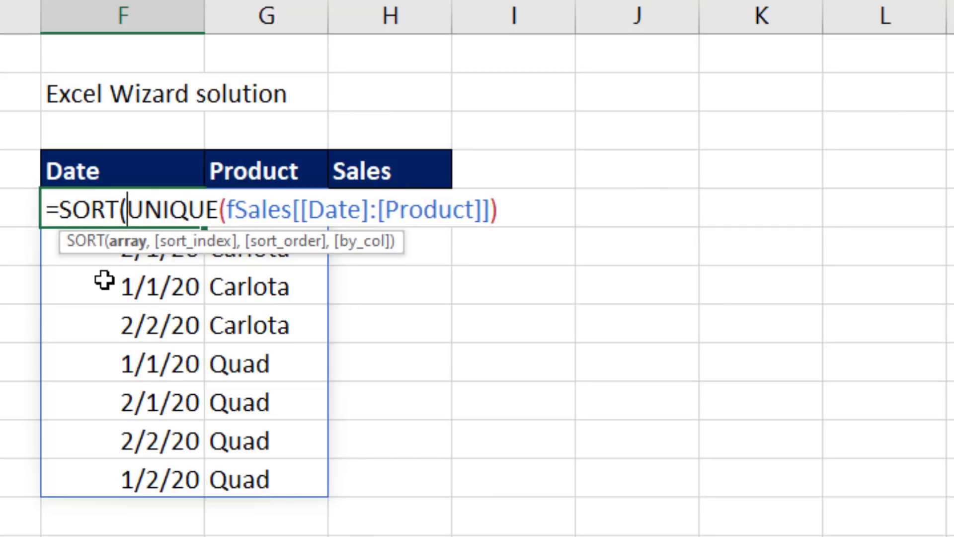
text(,)
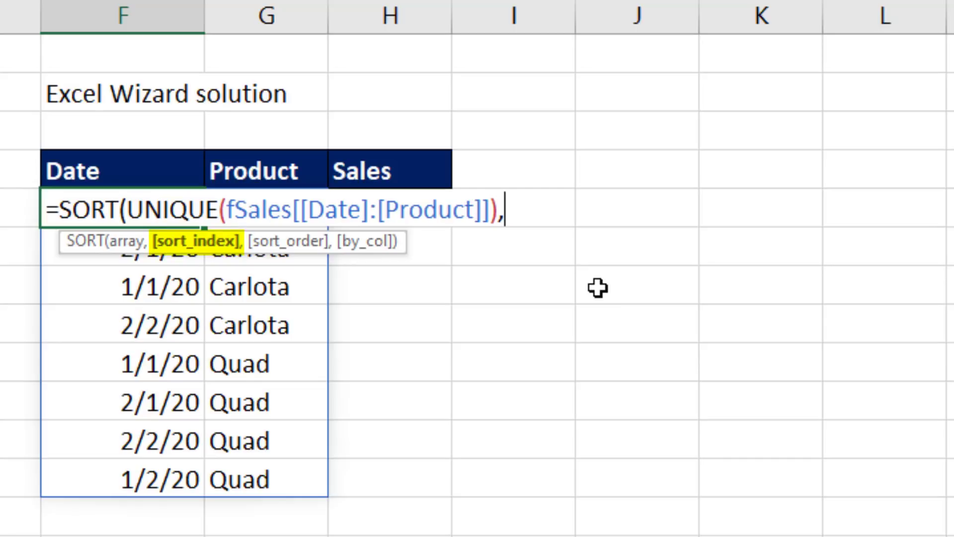
text({1,2)
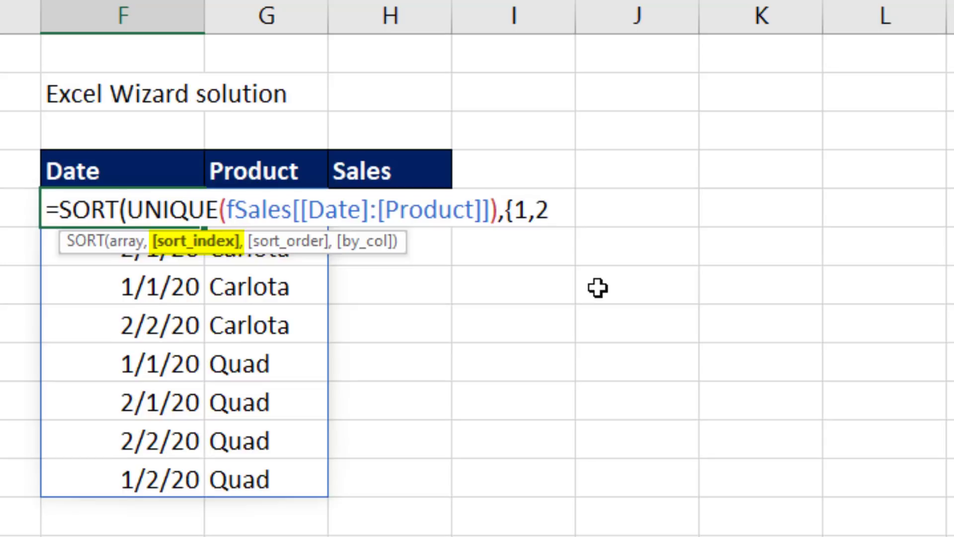
text(}))
key(ctrl+Return)
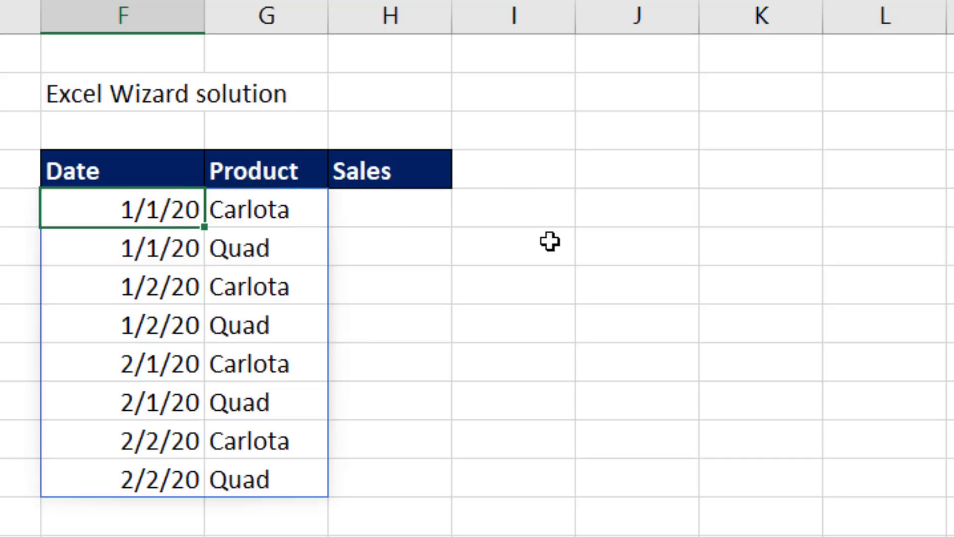
Step: Start a LET at the front of F5's formula, naming the sorted unique list u
key(F2)
key(Home)
key(Right)
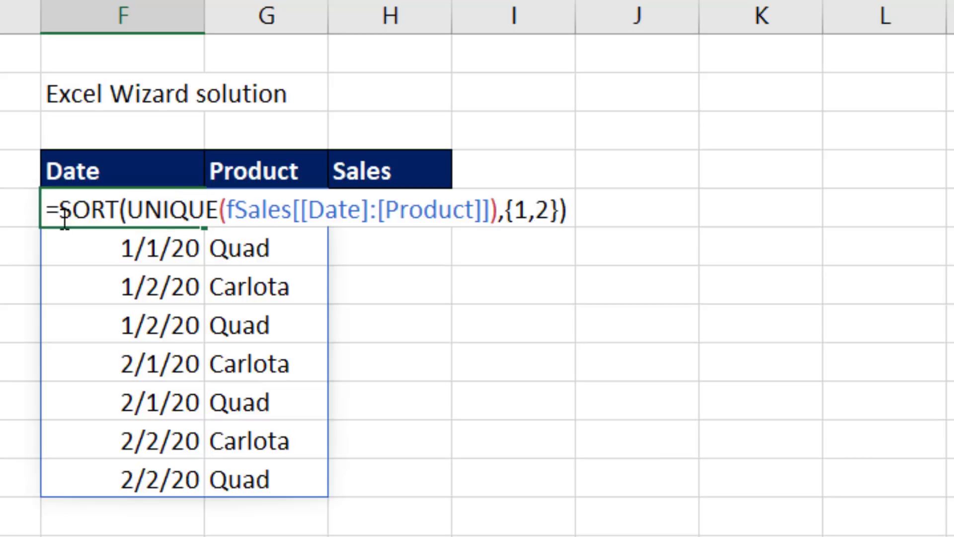
text(let)
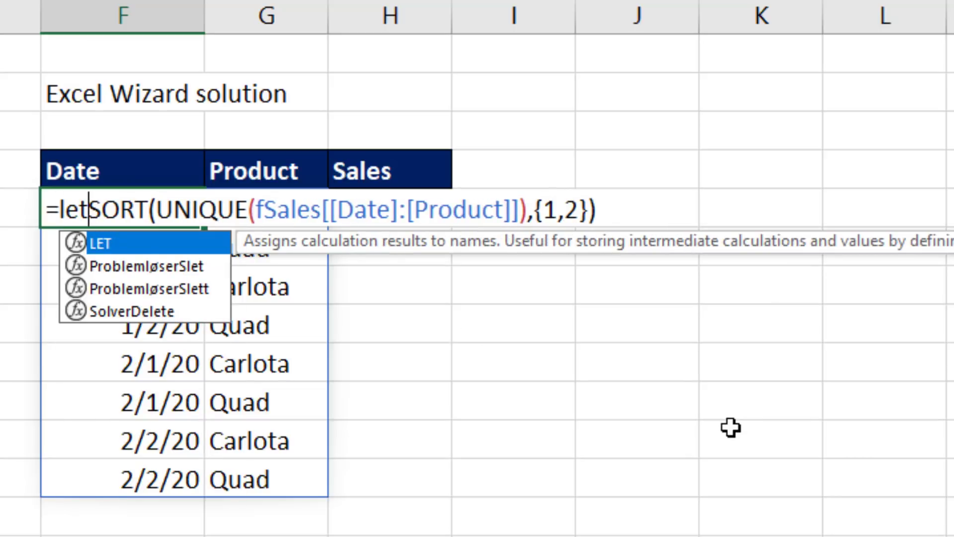
key(Tab)
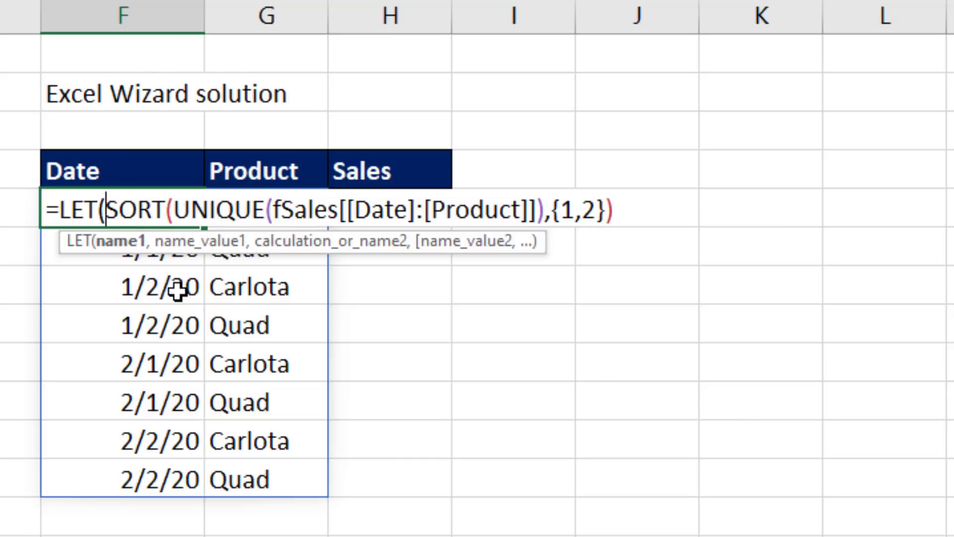
text(u)
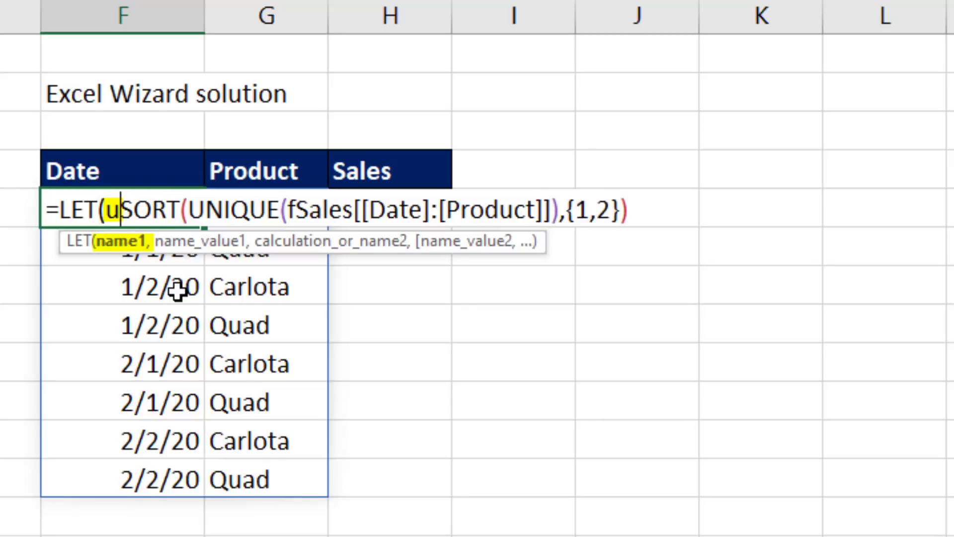
text(,)
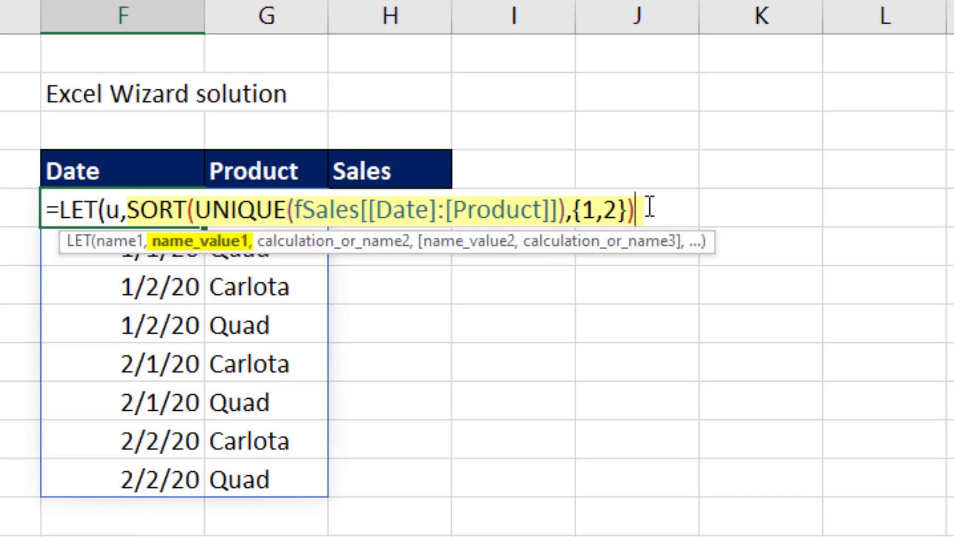
text(,)
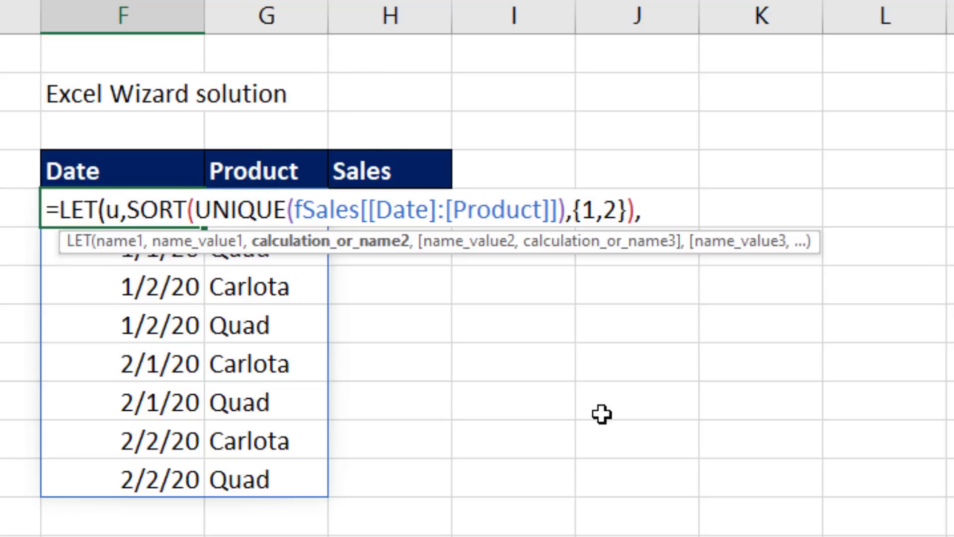
Step: Append CHOOSE({1,2,3},INDEX(u,,1) after the stored list u in the LET formula
text(cho)
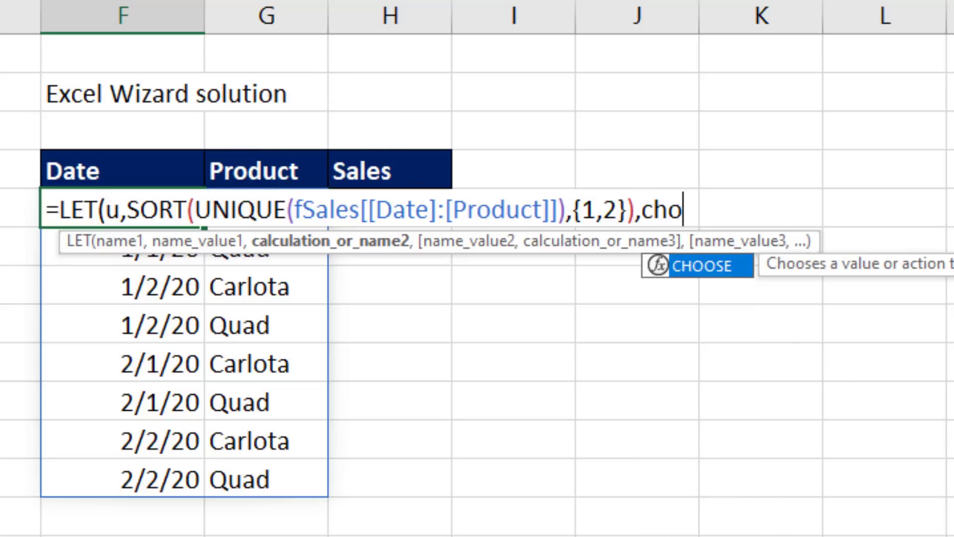
key(Tab)
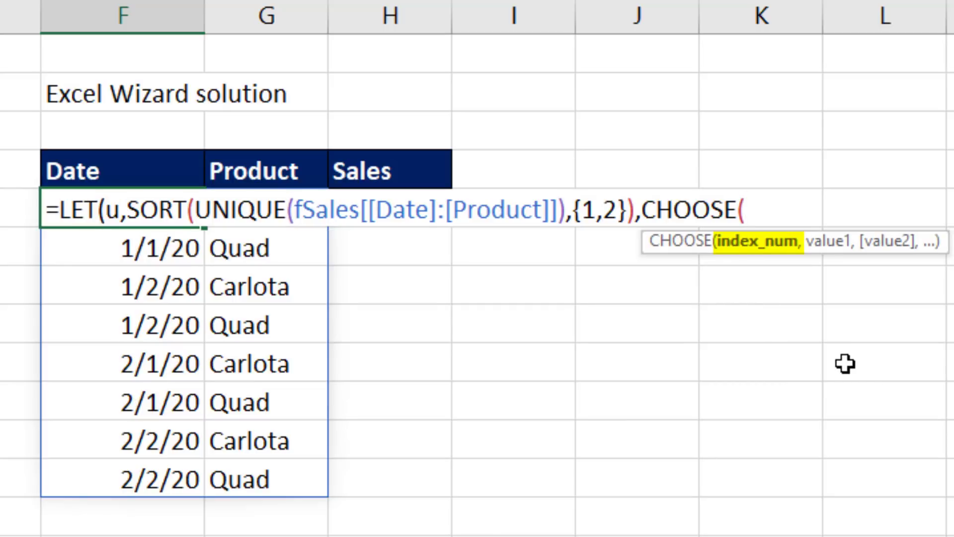
text({1,2,3)
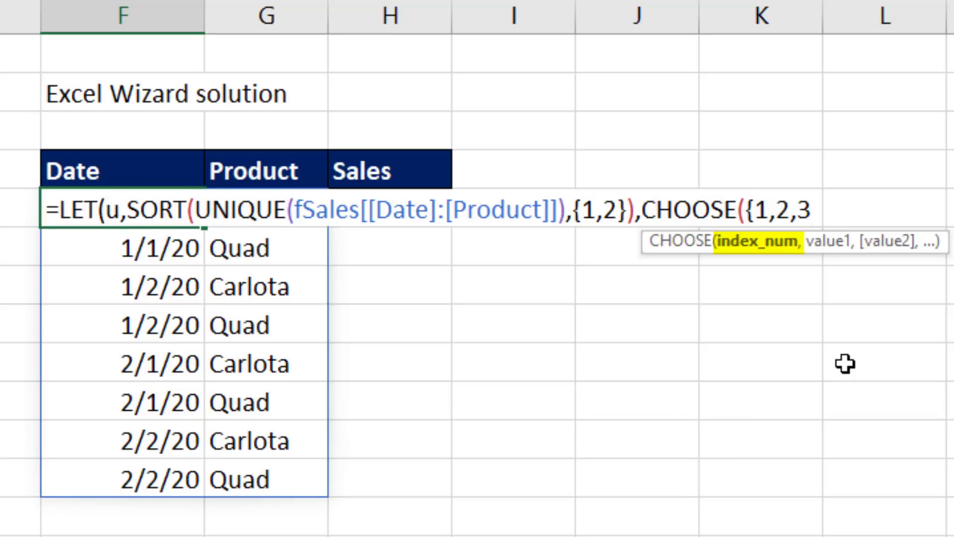
text(})
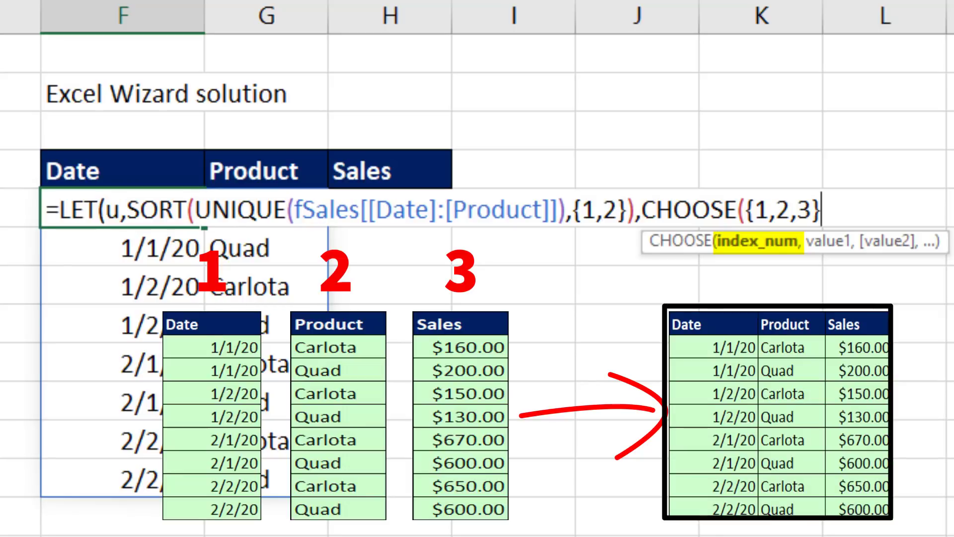
text(,)
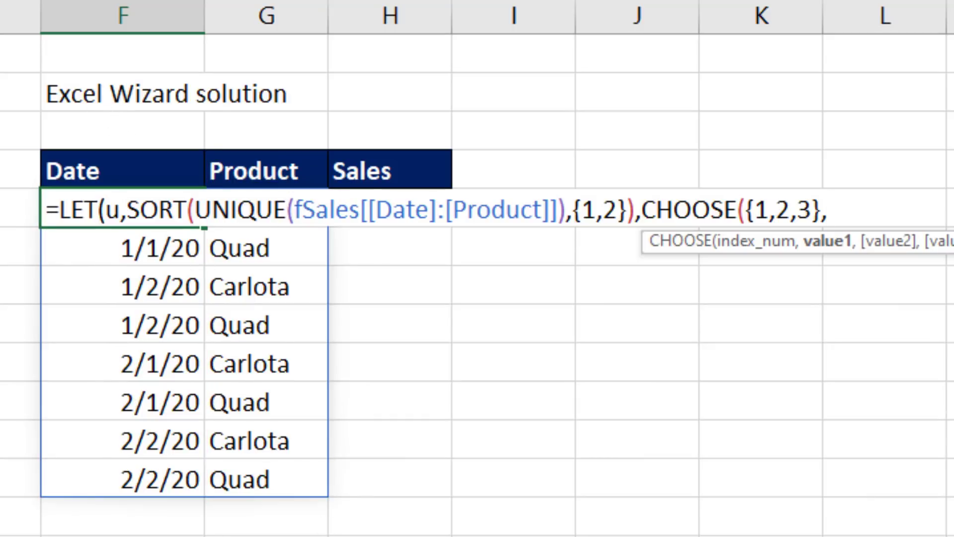
text(INDEX()
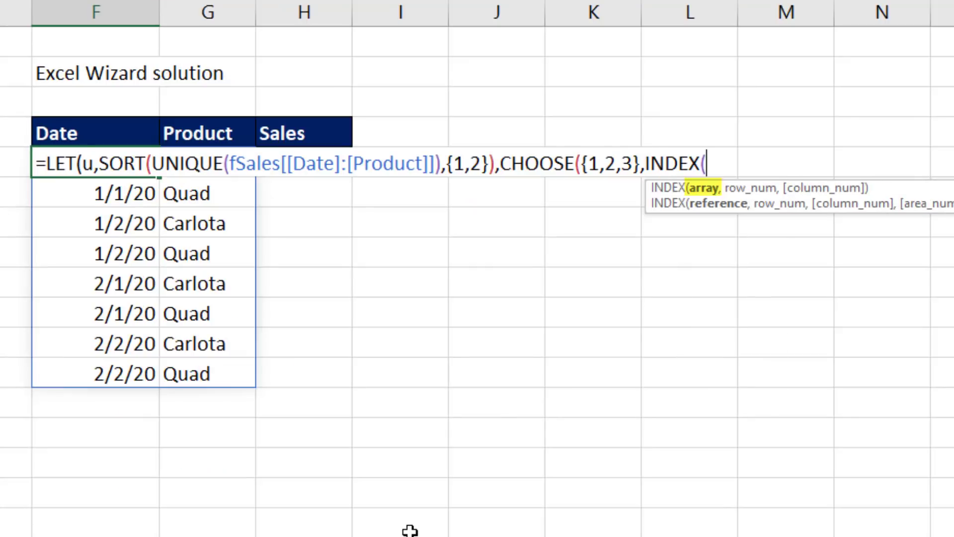
text(u)
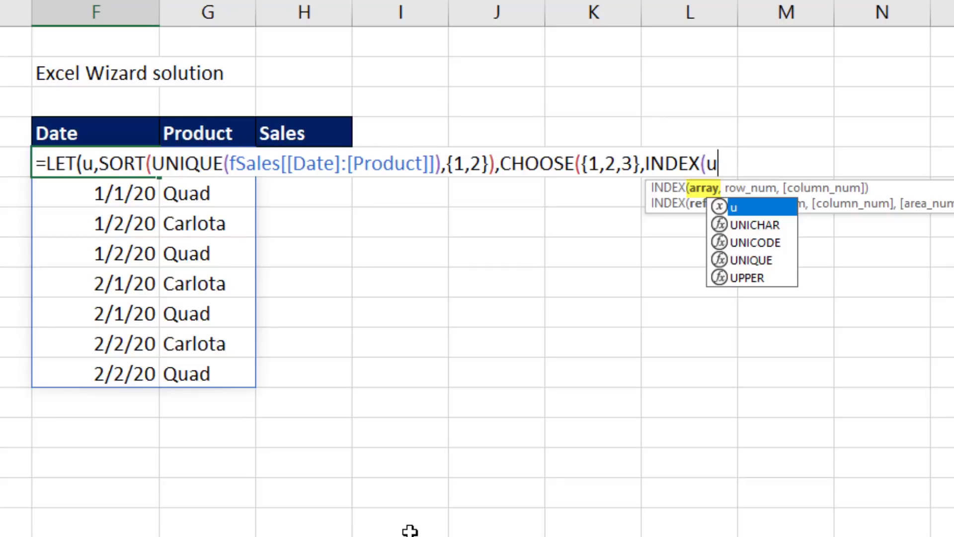
text(,)
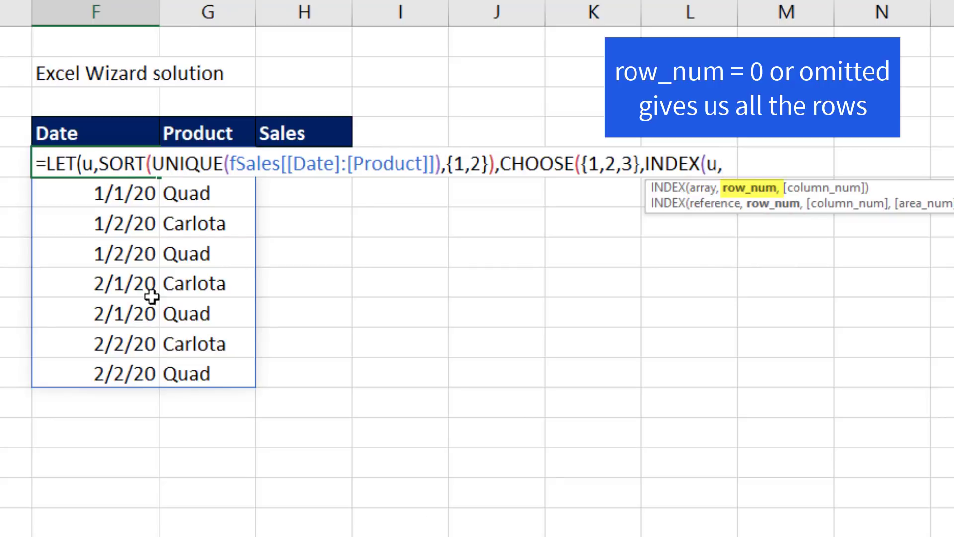
text(,)
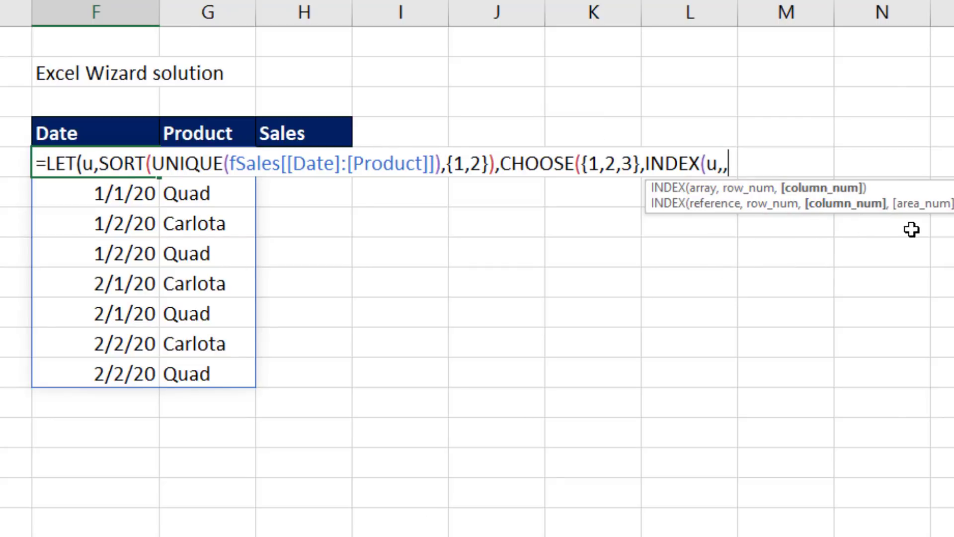
text(1))
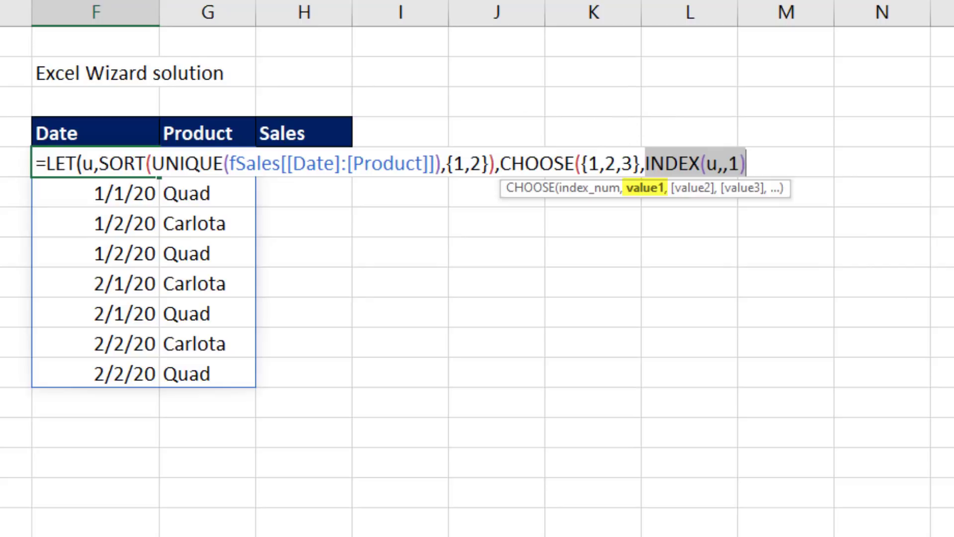
Step: Change the output to CHOOSE({1,2},u,u), close the LET formula and commit it
text(u)
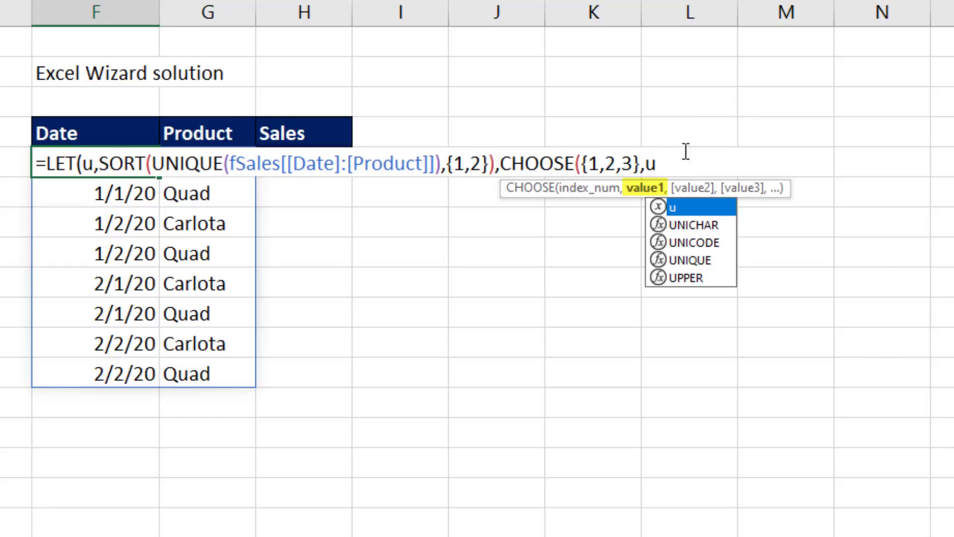
text(,)
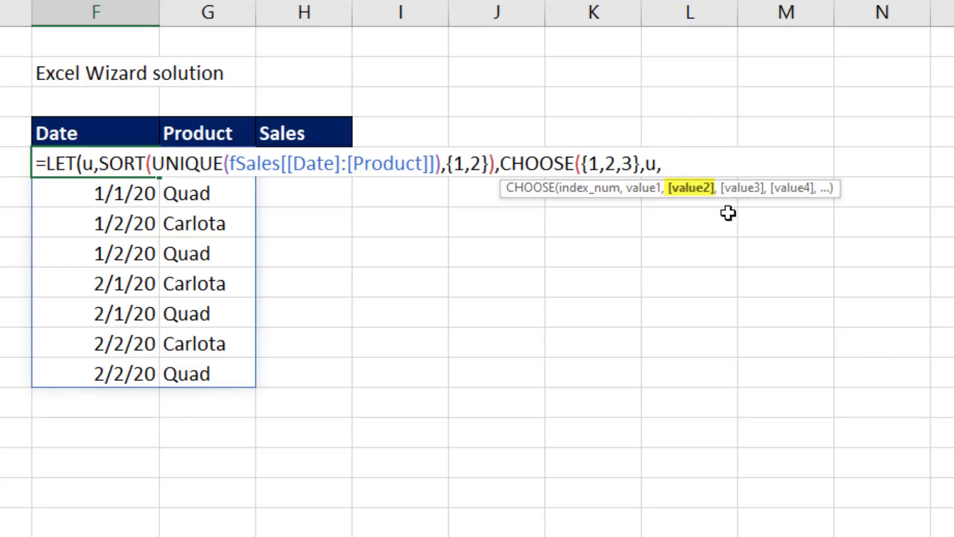
text(u)
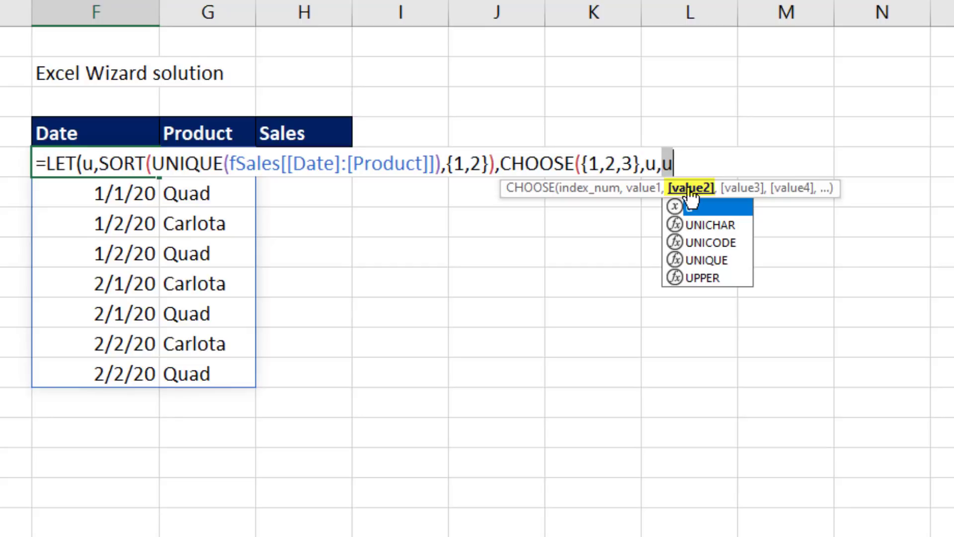
click(628, 164)
key(BackSpace)
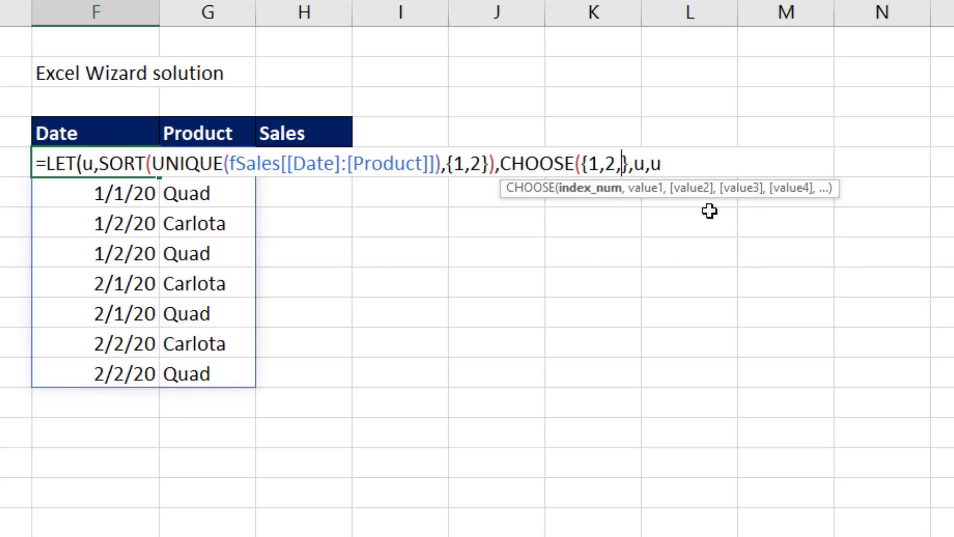
key(BackSpace)
click(705, 168)
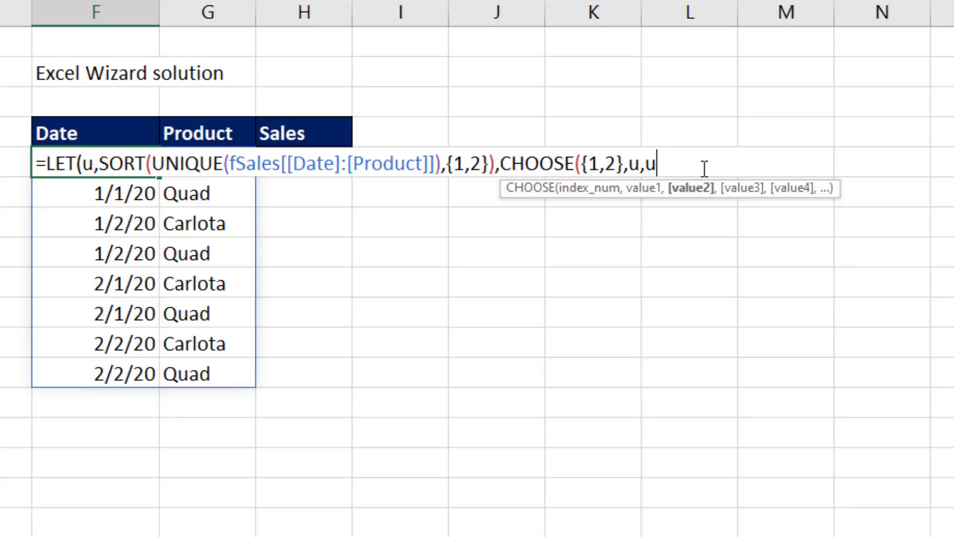
text()))
key(Return)
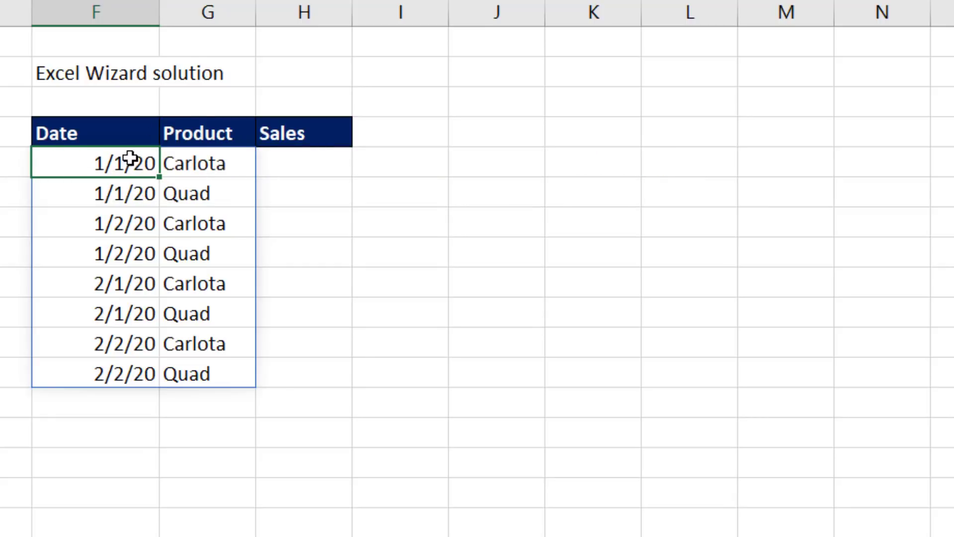
key(F2)
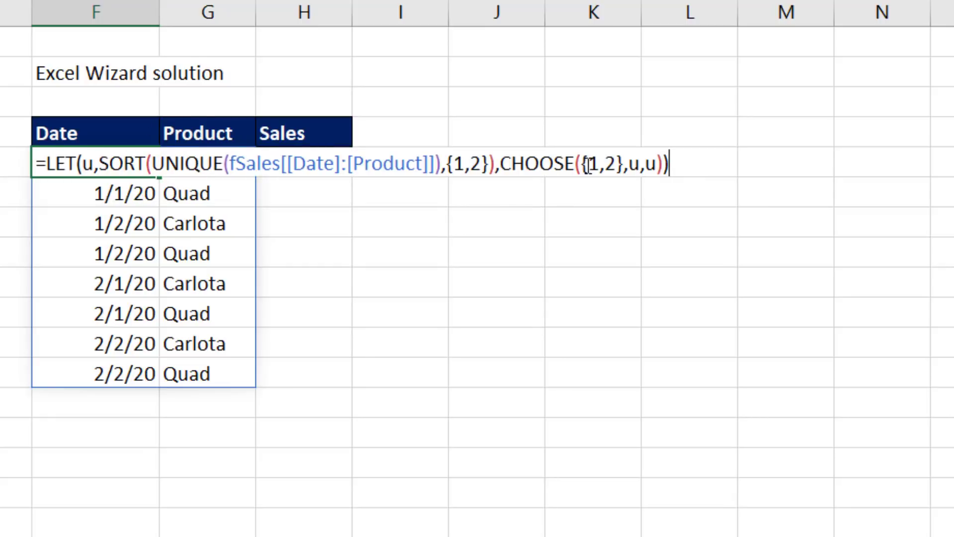
Step: Try a single-index CHOOSE(1,u) in F5, then undo back to CHOOSE({1,2},u,u)
drag(584, 163, 626, 163)
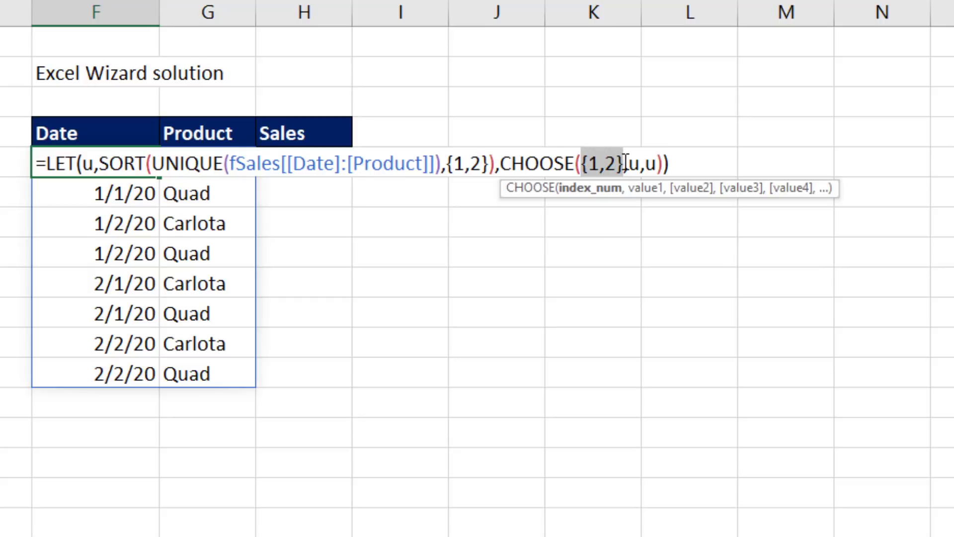
text(1)
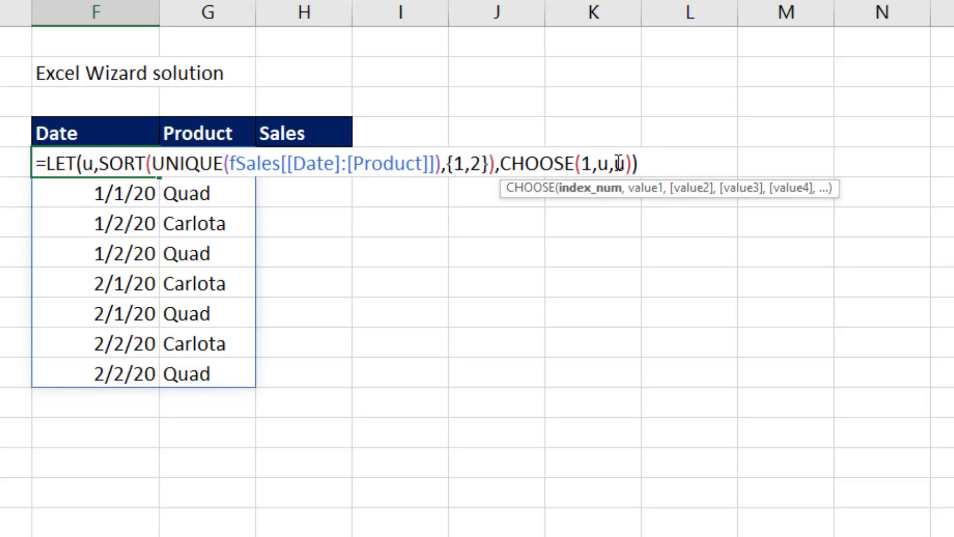
drag(619, 163, 779, 152)
key(BackSpace)
key(BackSpace)
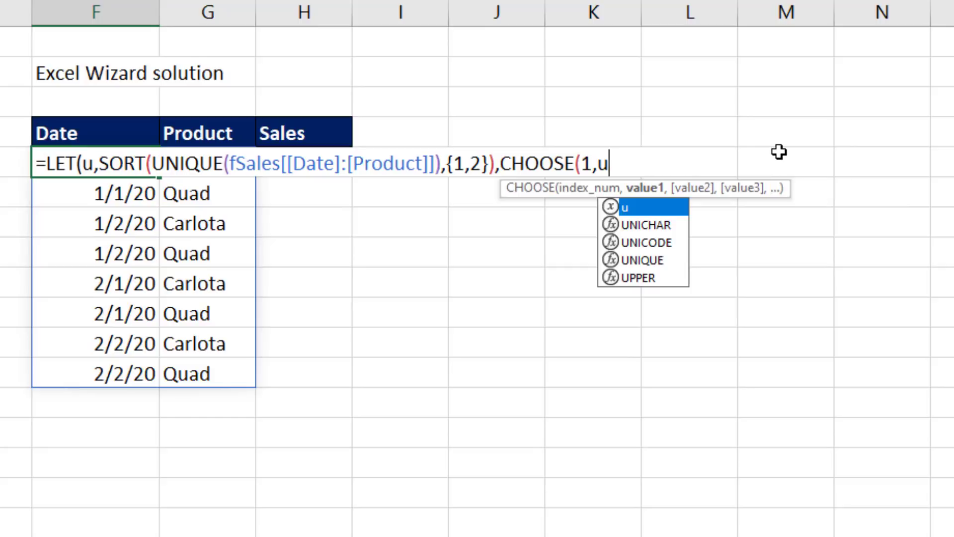
text())
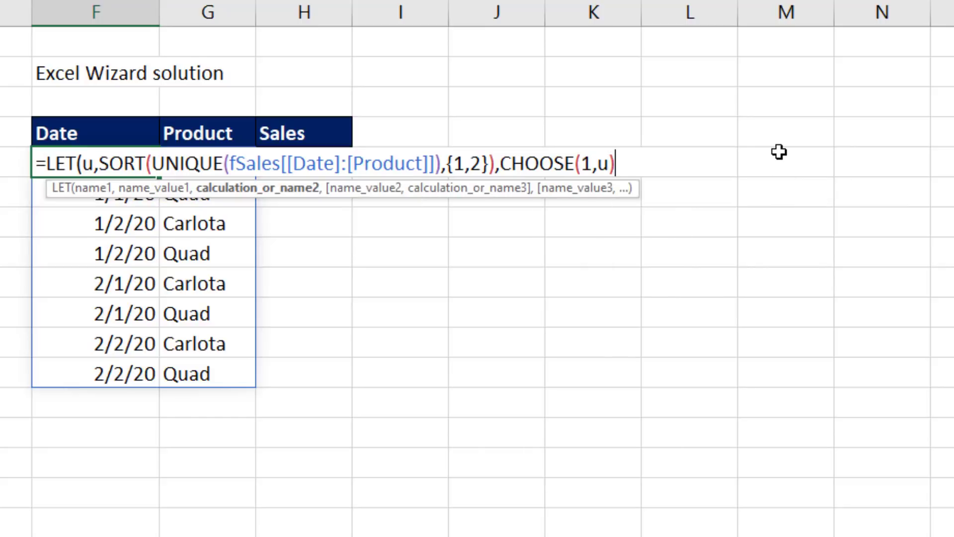
text())
key(ctrl+Return)
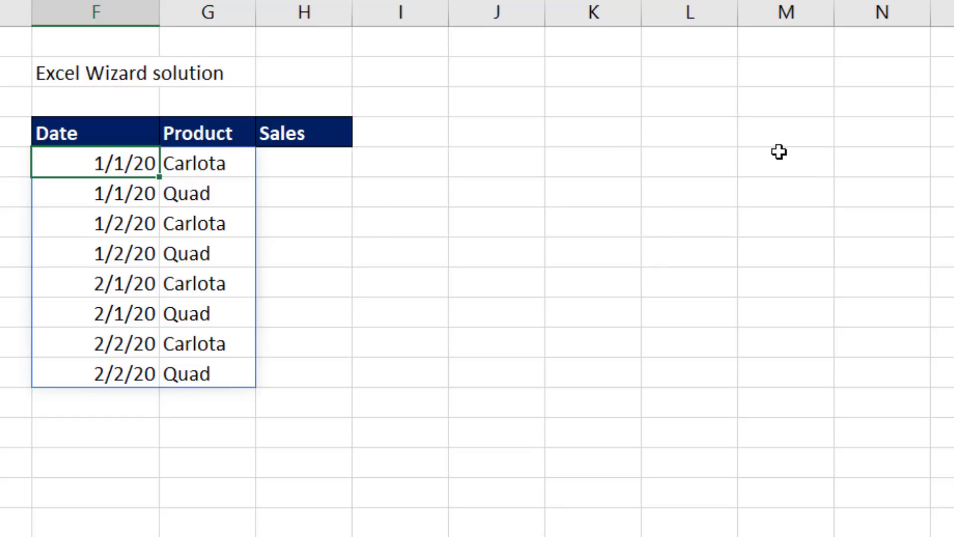
key(ctrl+z)
Step: Add a comma after u,u in CHOOSE to open a third value slot
double_click(141, 162)
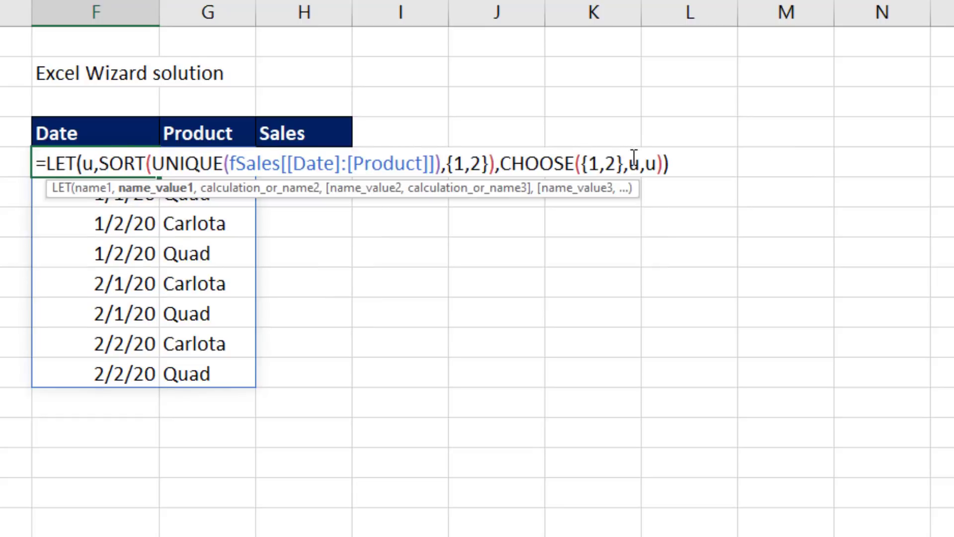
click(658, 164)
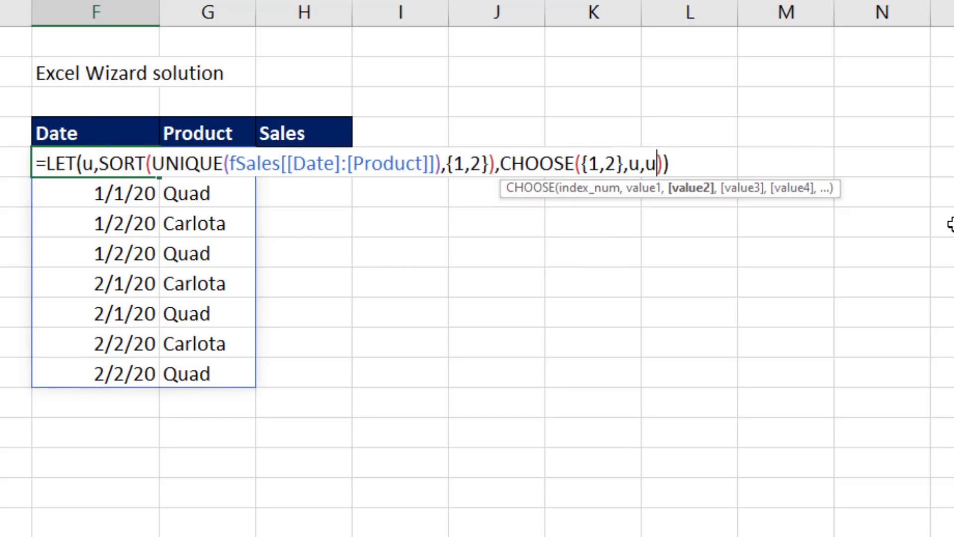
text(,)
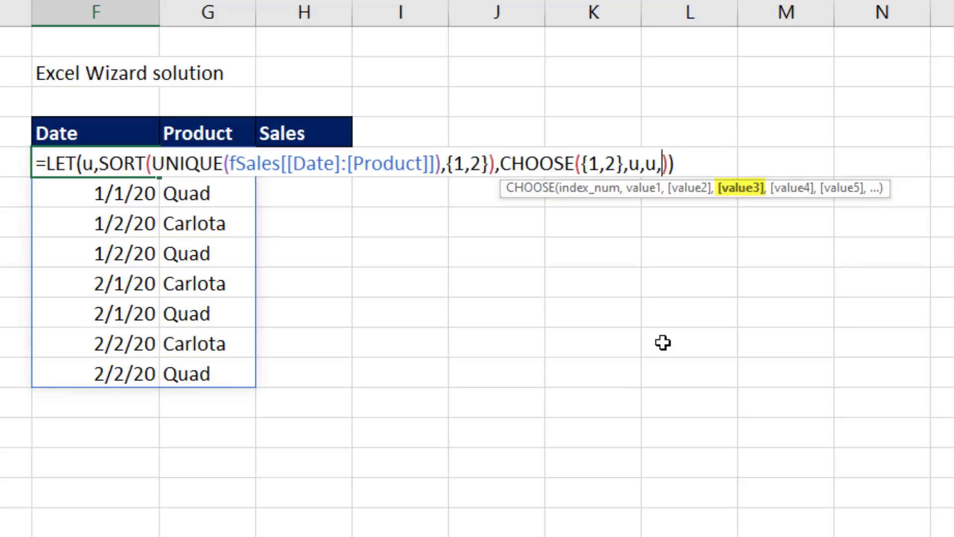
Step: Insert SUMIFS as CHOOSE's third value with fSales[Sales] as the sum range
text(s)
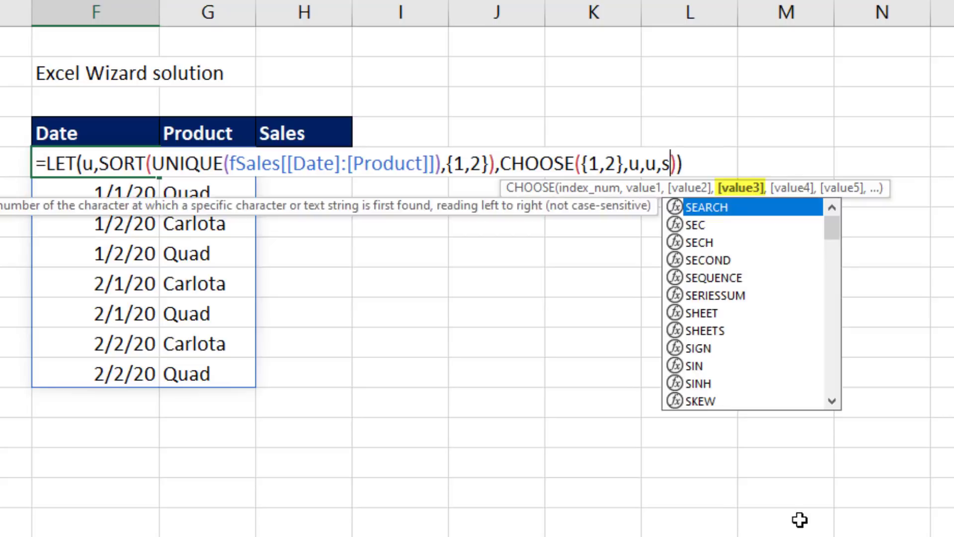
text(um)
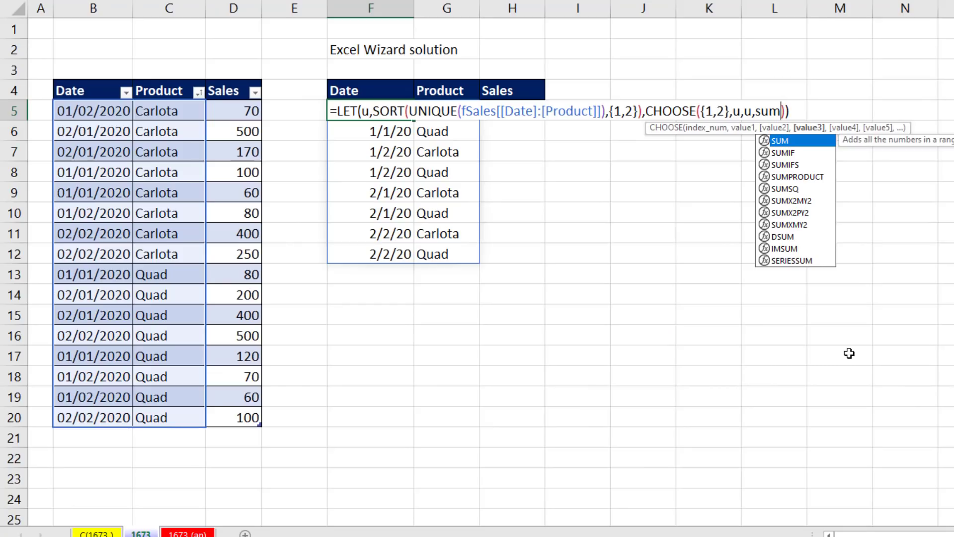
key(Down)
key(Down)
key(Tab)
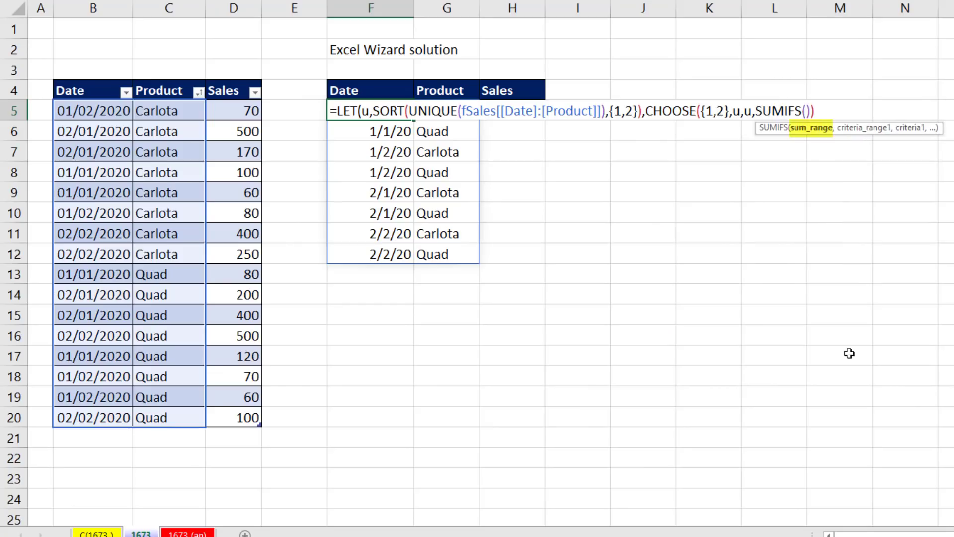
click(234, 79)
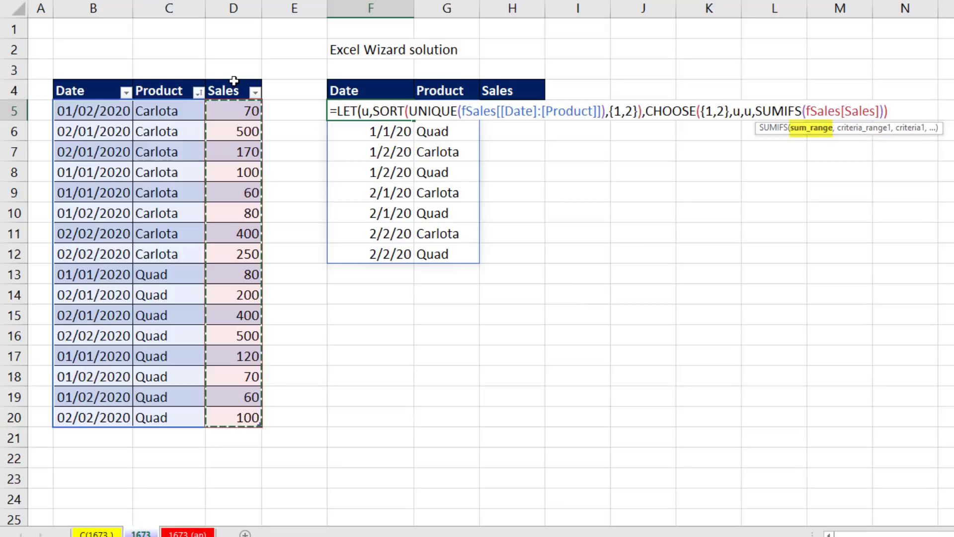
text(,)
key(Delete)
key(Delete)
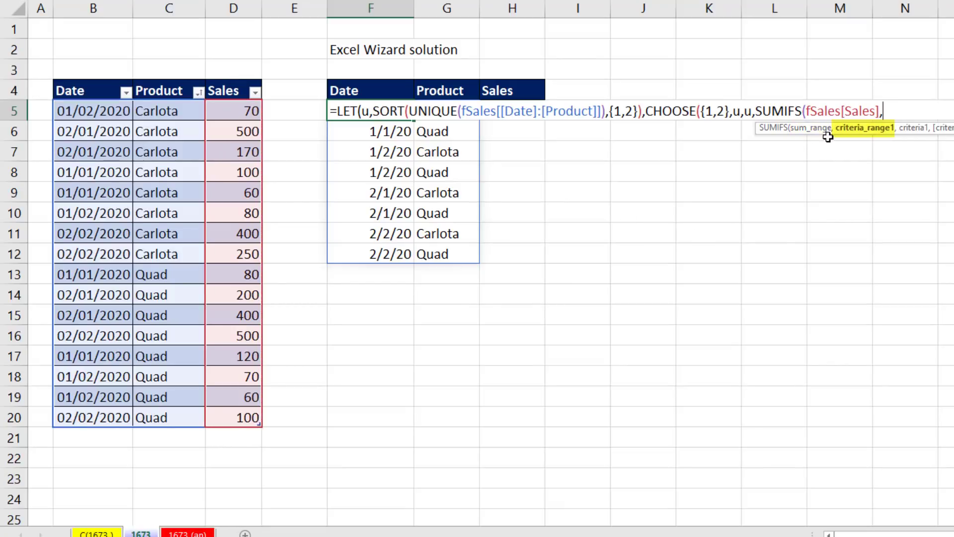
Step: Add fSales[Date] as the criteria range, matched against INDEX(u,,1)
click(91, 78)
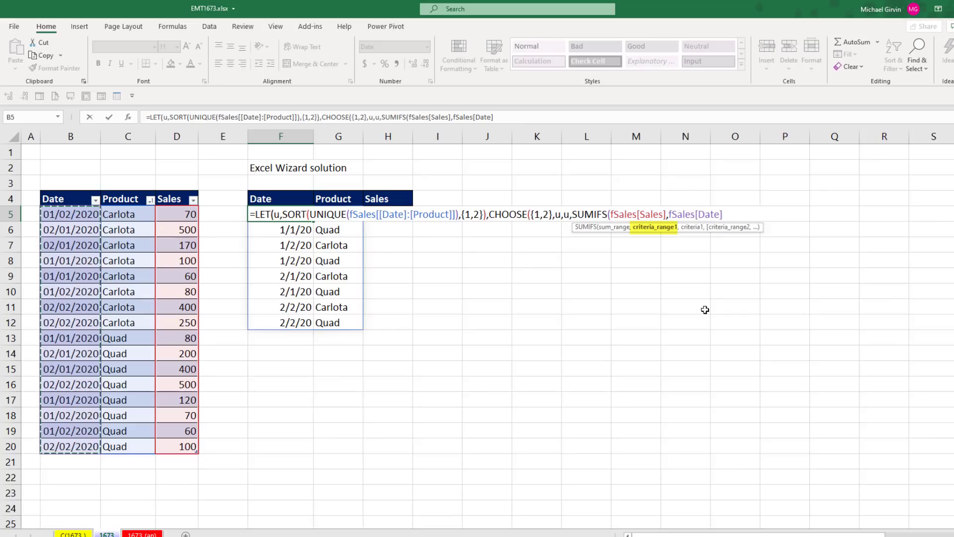
text(,)
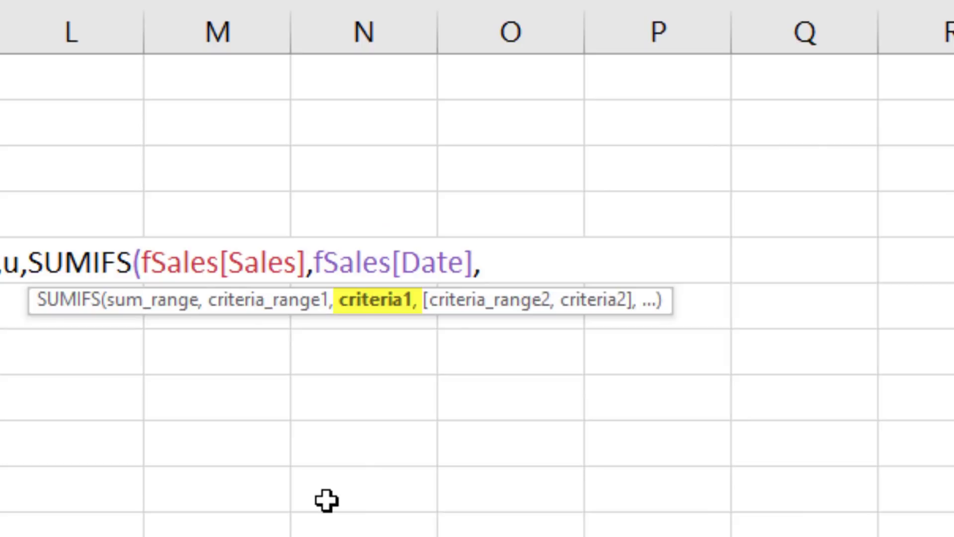
text(in)
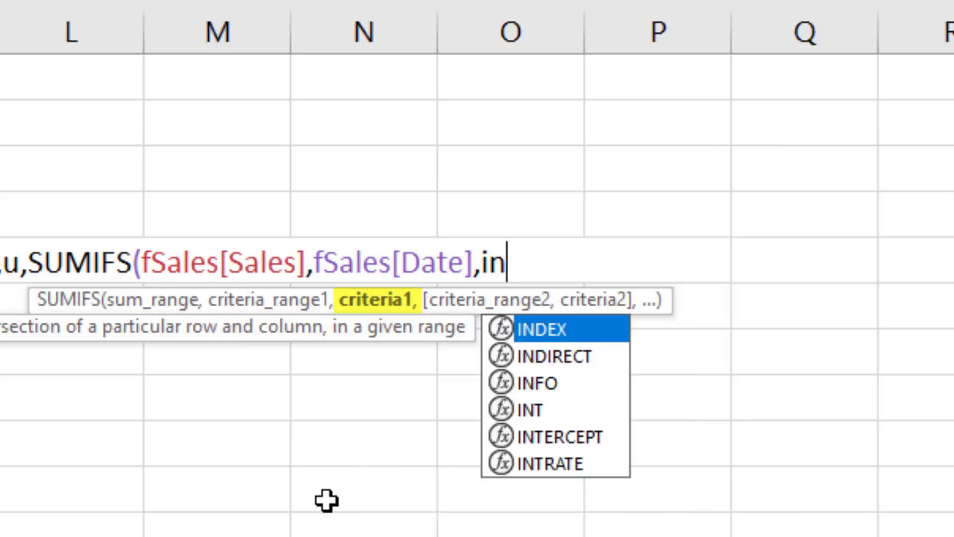
key(Tab)
text(u)
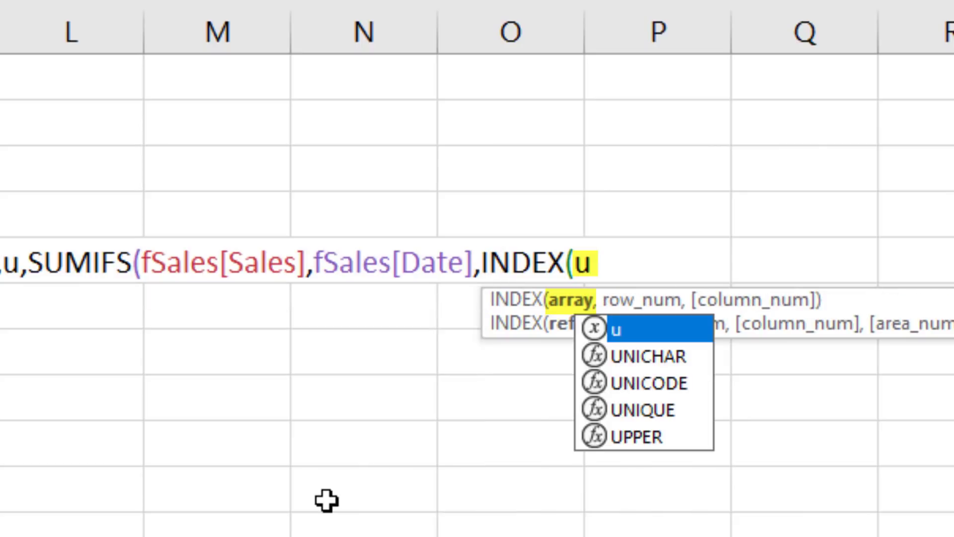
text(,)
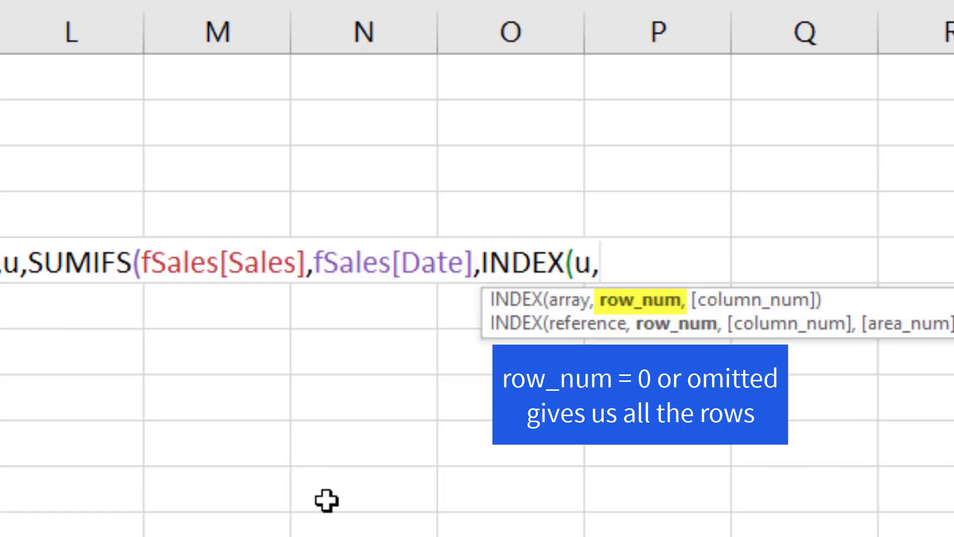
text(,)
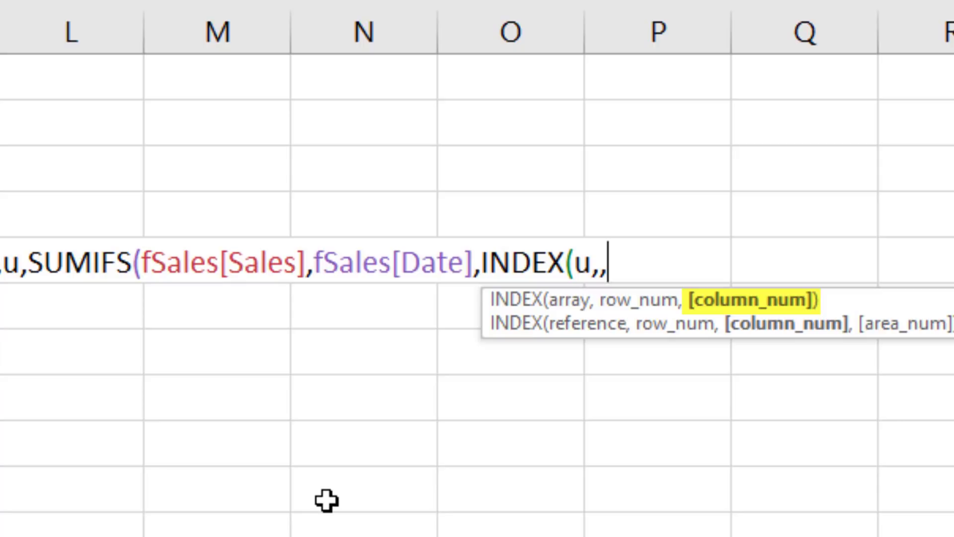
text(1))
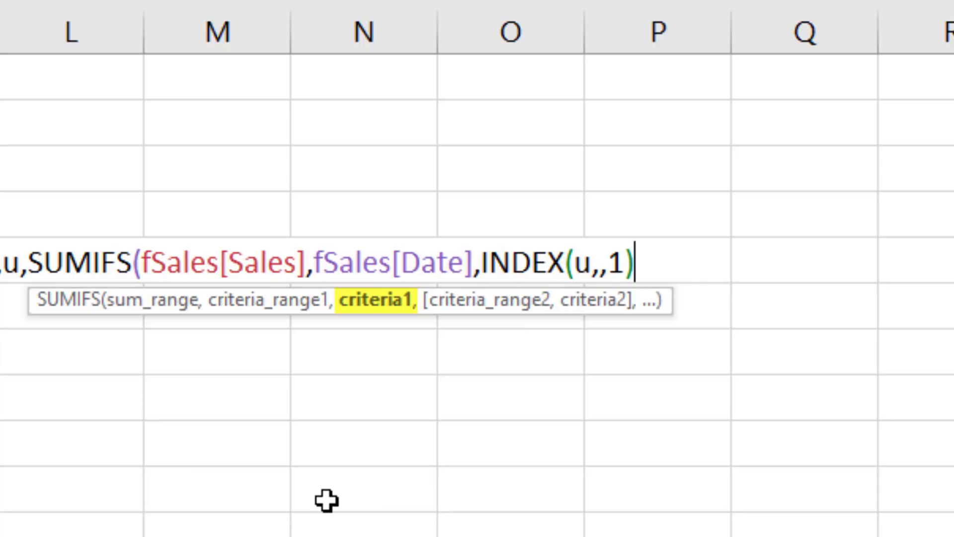
Step: Add fSales[Product] as a second SUMIFS criterion matched against INDEX(u,,2)
click(377, 301)
key(ctrl+c)
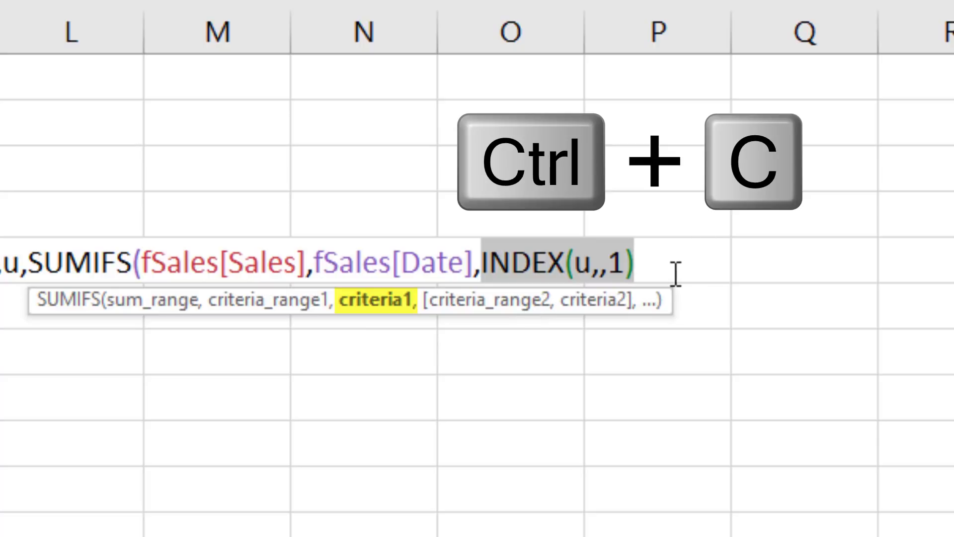
key(Right)
text(,)
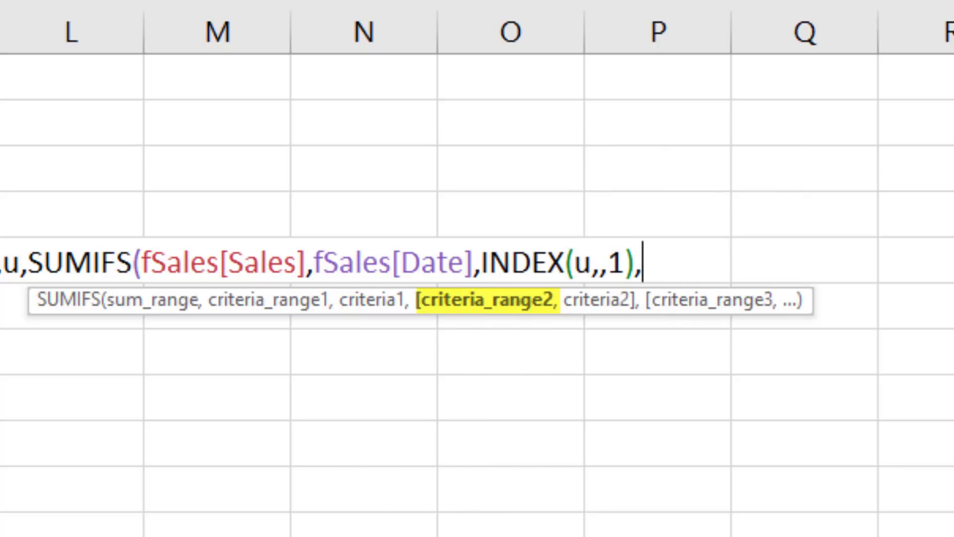
text(fSales[Product])
text(,)
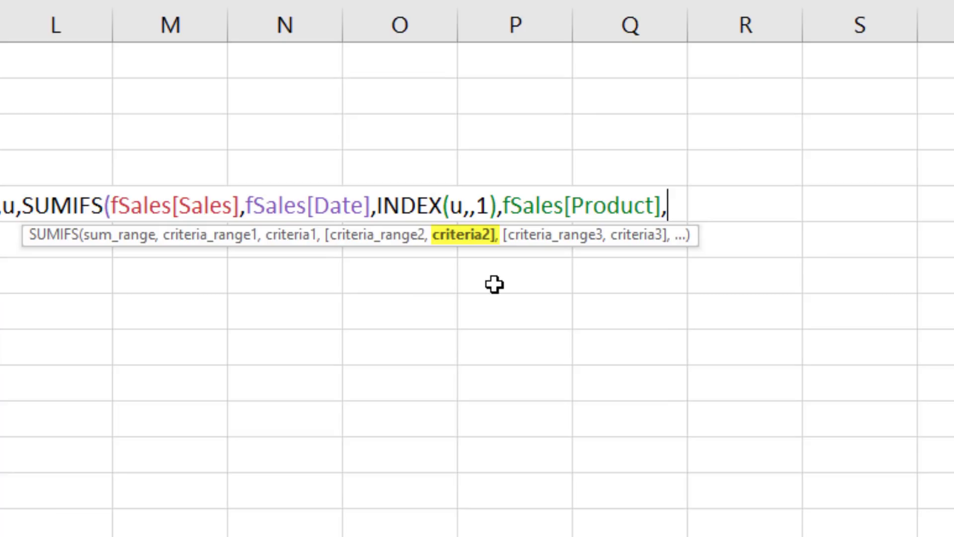
key(ctrl+v)
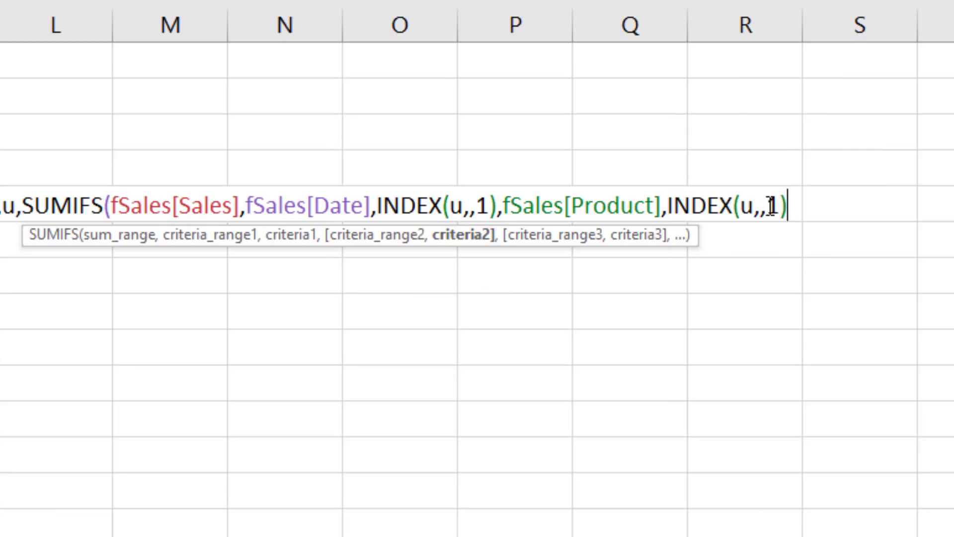
drag(771, 205, 781, 206)
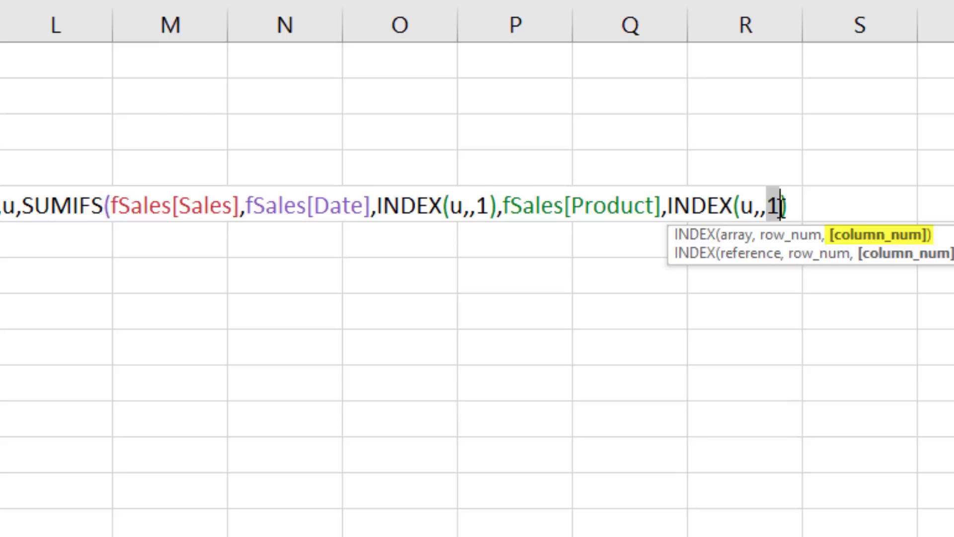
text(2}),CHOOSE({1,2},u,)
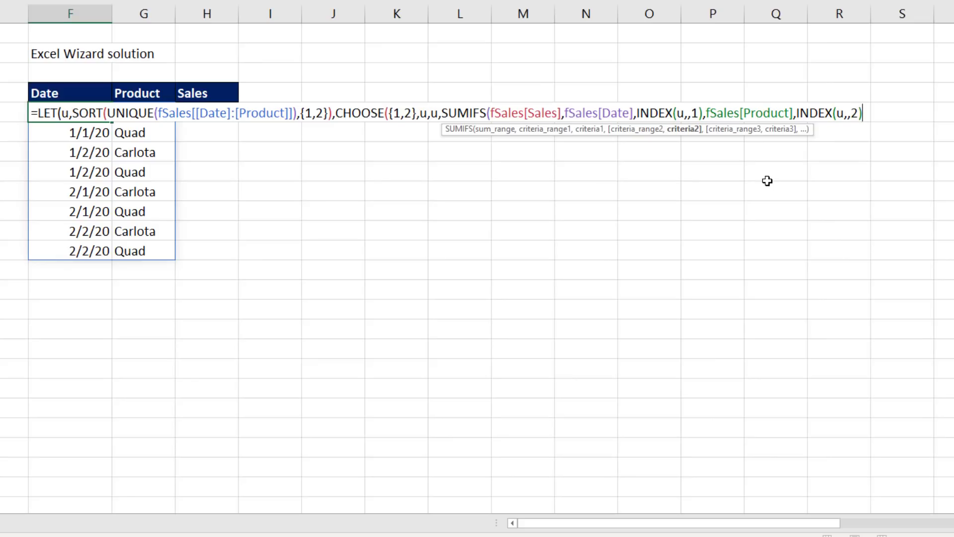
text())
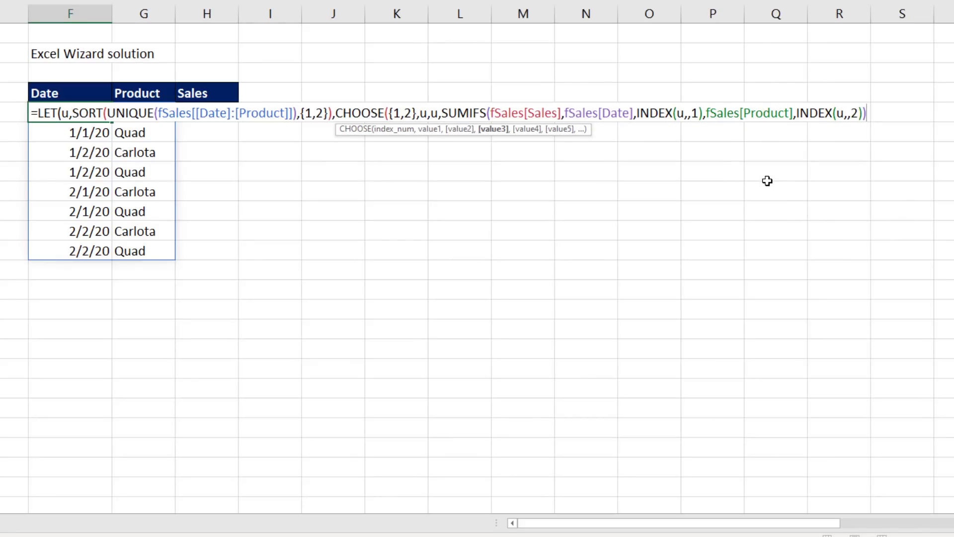
text())
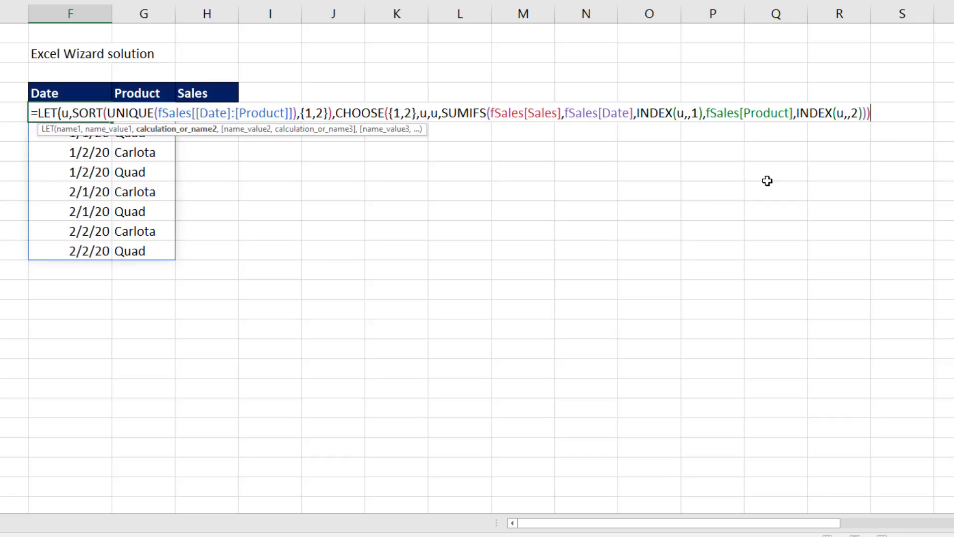
text())
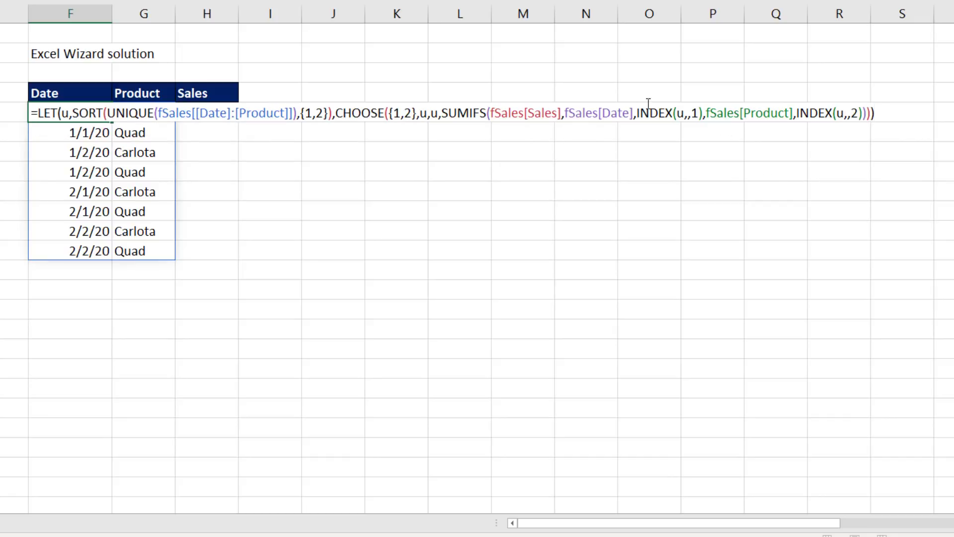
Step: Extend CHOOSE's index array to {1,2,3} for three output columns
click(355, 110)
click(176, 130)
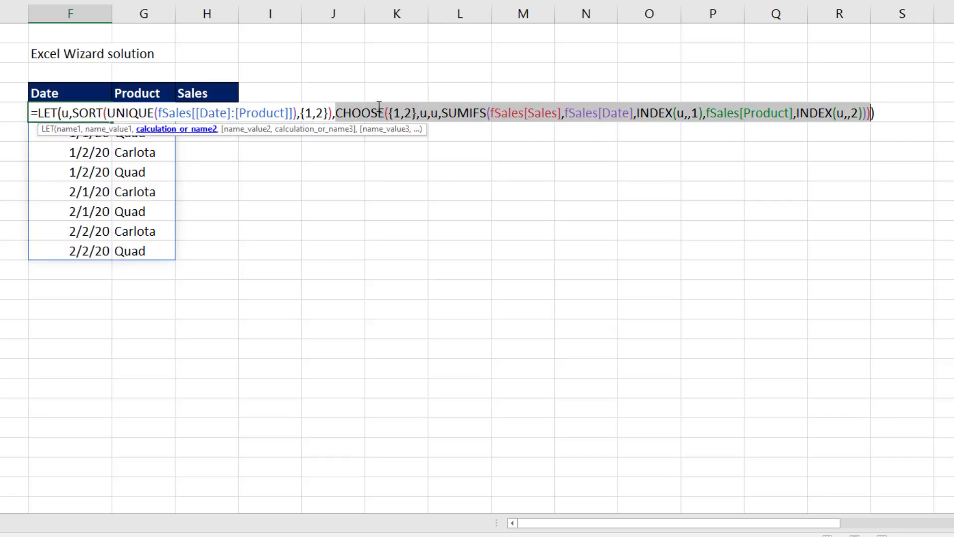
click(411, 113)
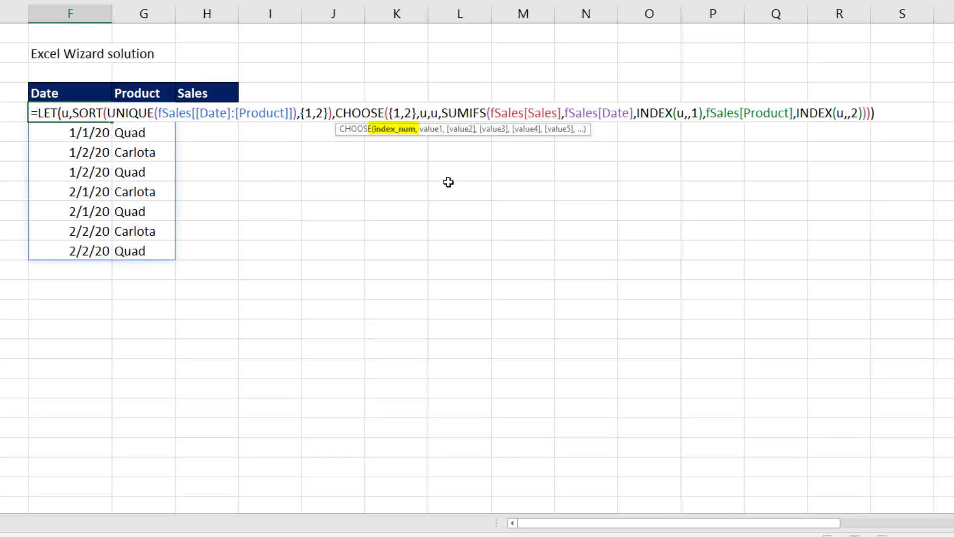
text(,3)
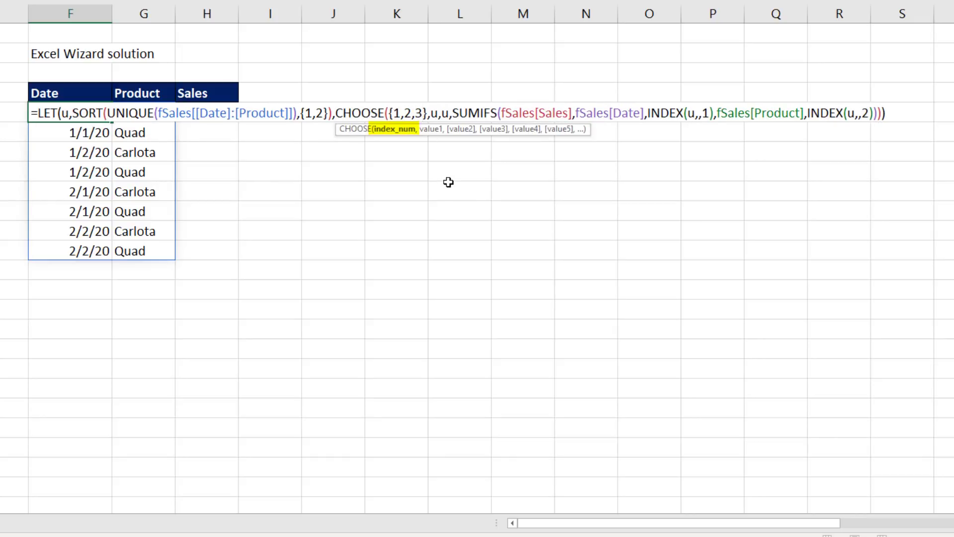
click(398, 132)
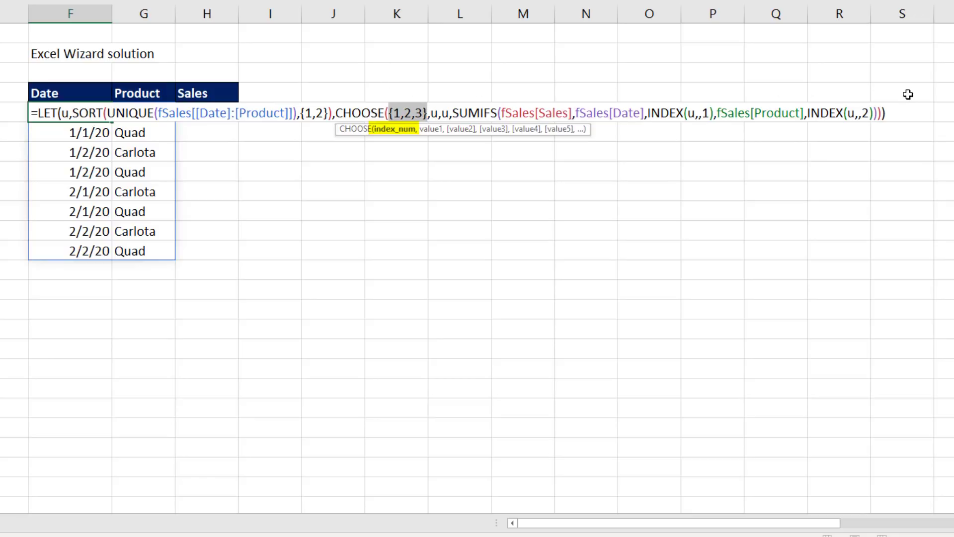
Step: Commit the F5 formula, check the H5 and H9 (670) totals, and select F5:H20
key(Return)
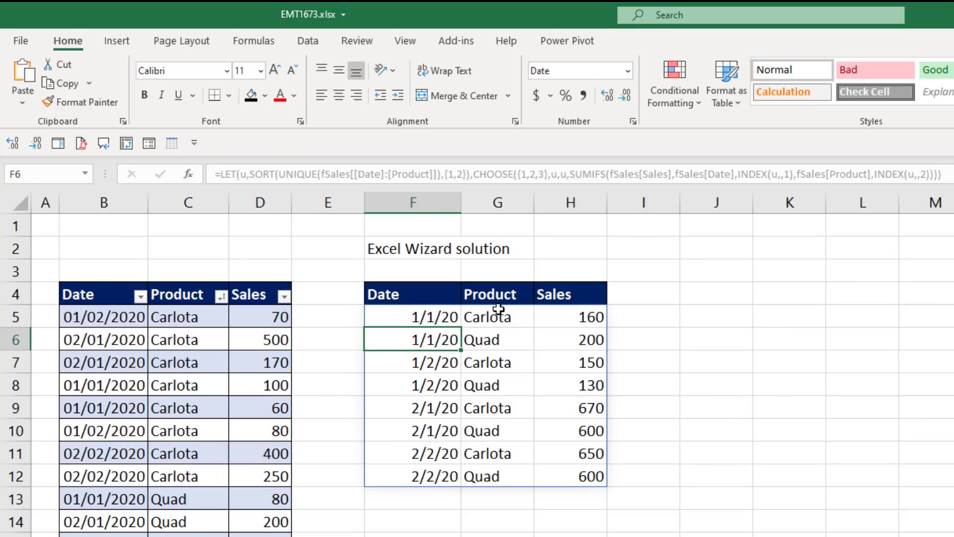
click(497, 313)
click(558, 319)
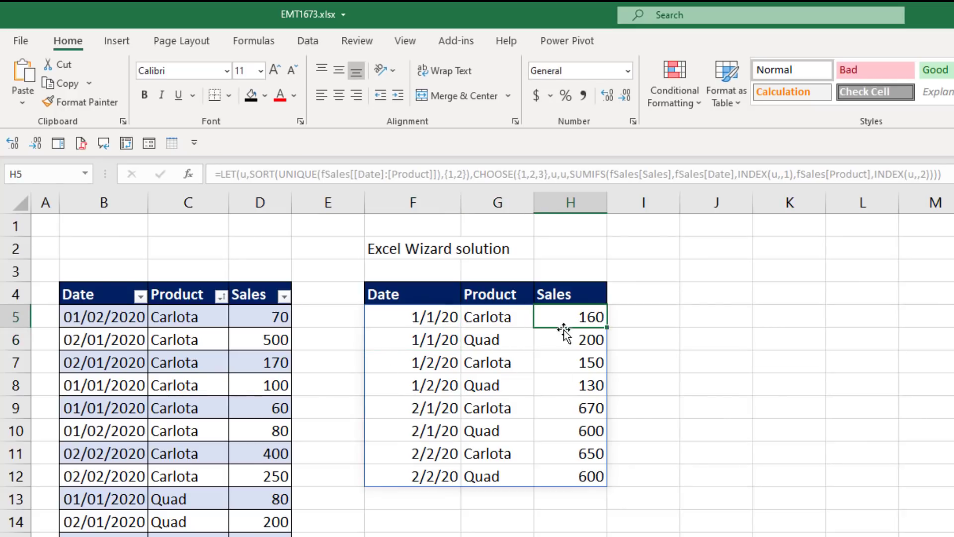
click(571, 407)
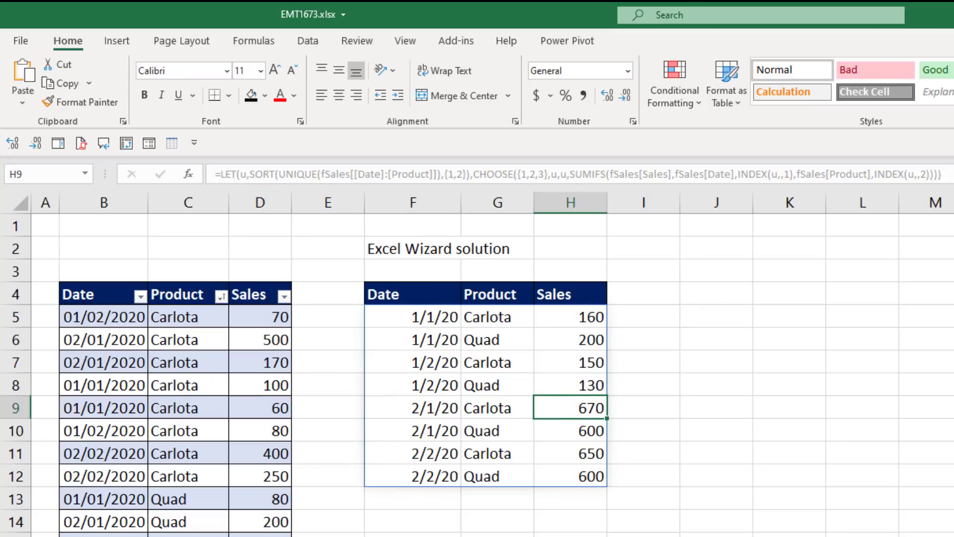
drag(408, 319, 564, 431)
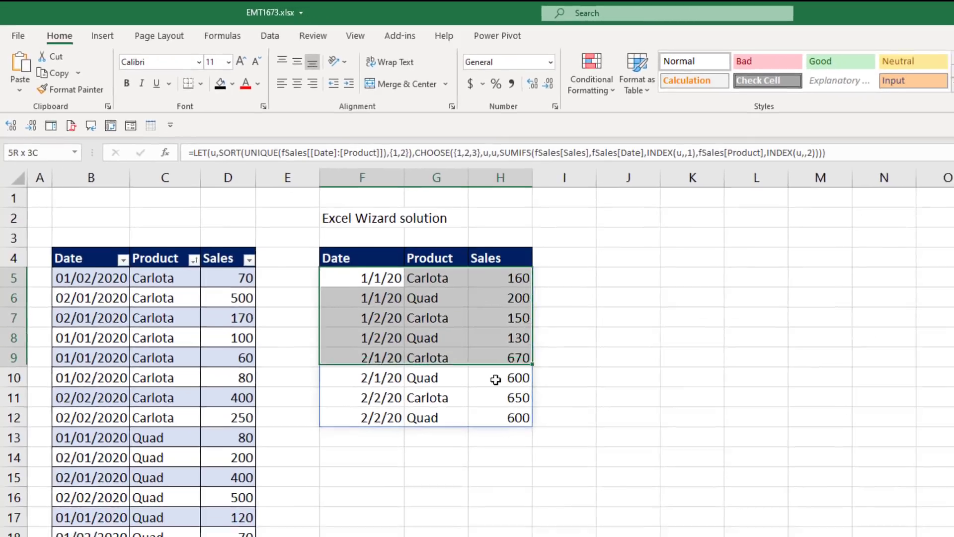
drag(495, 380, 495, 536)
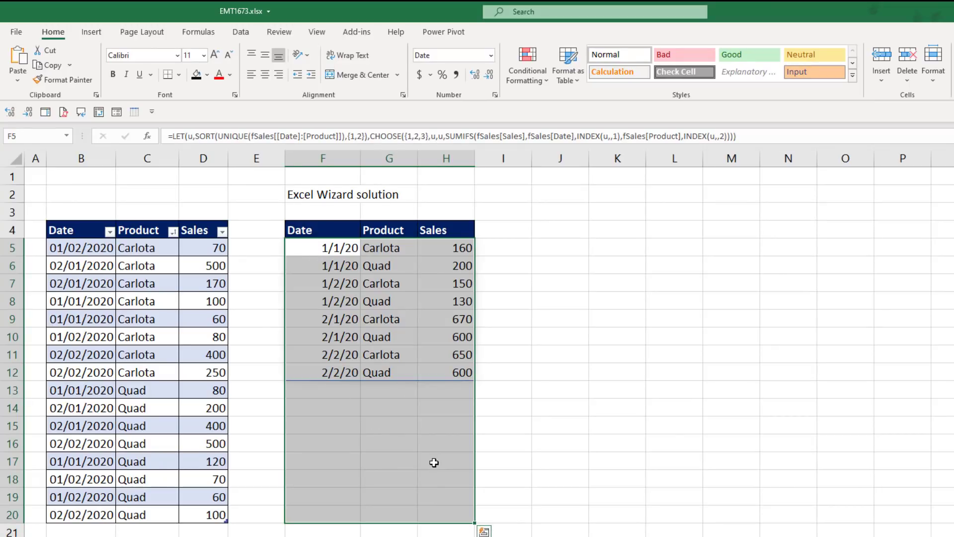
Step: Create a new formula-based conditional formatting rule =F5<>""
click(546, 80)
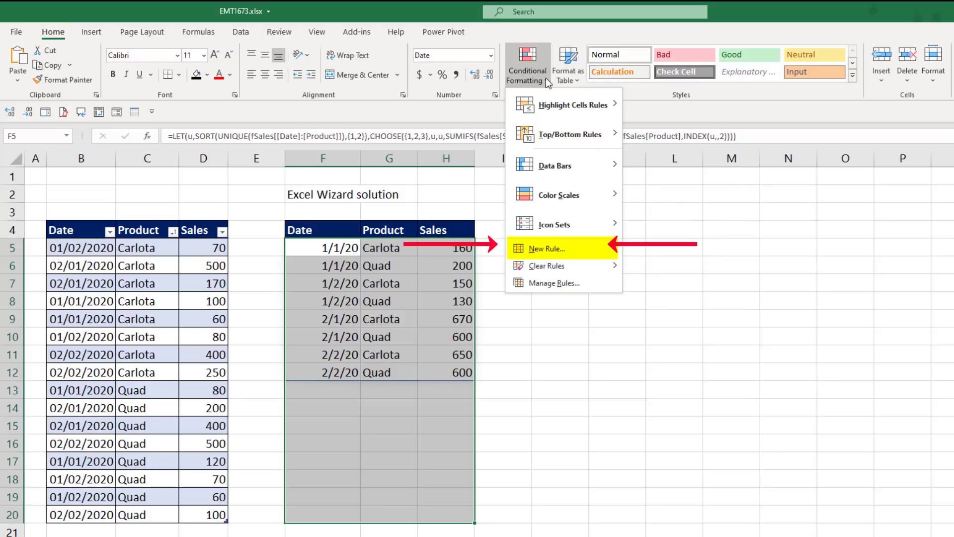
click(581, 249)
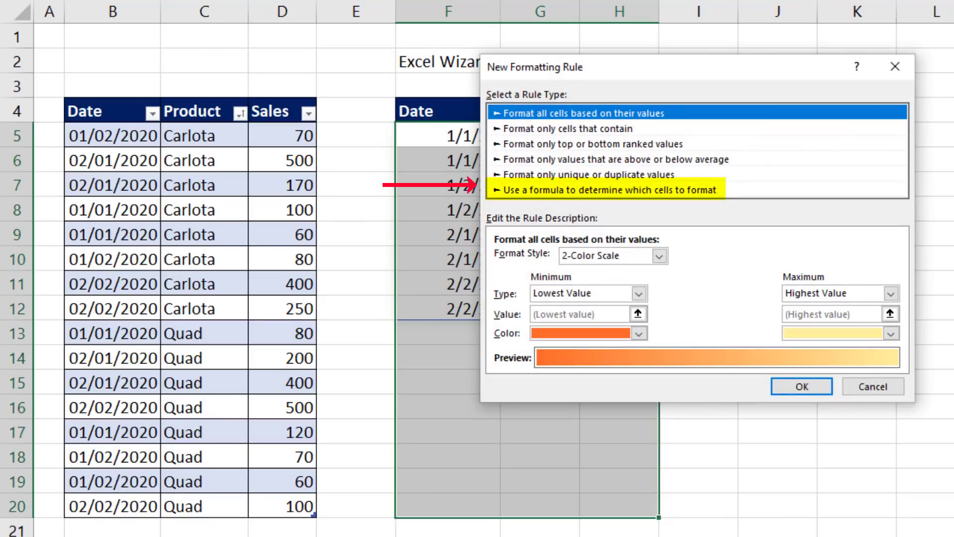
key(Page_Down)
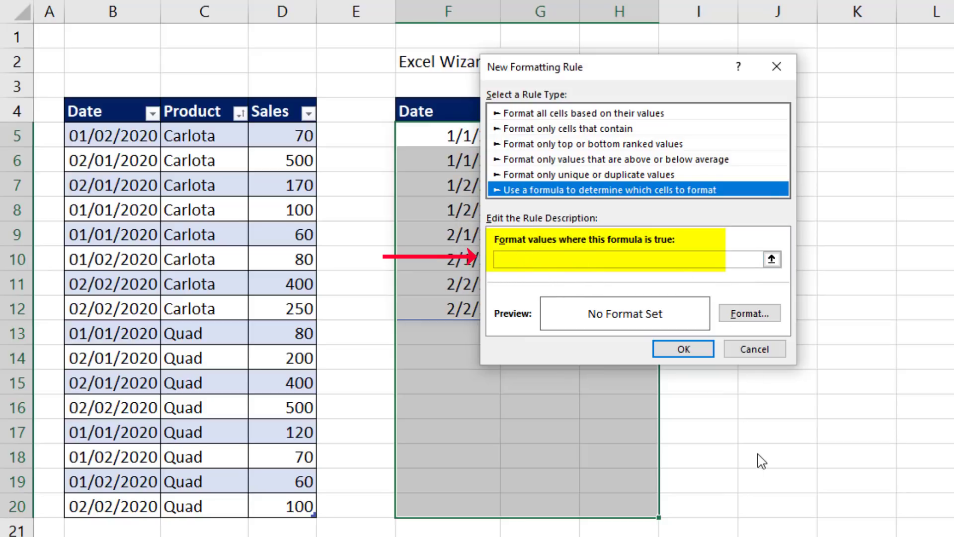
key(Tab)
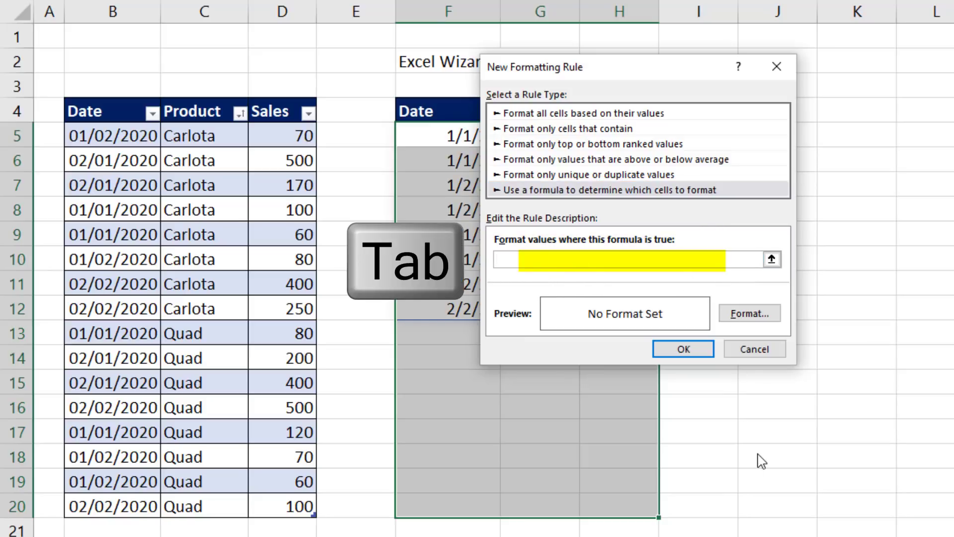
drag(554, 69, 647, 89)
click(470, 136)
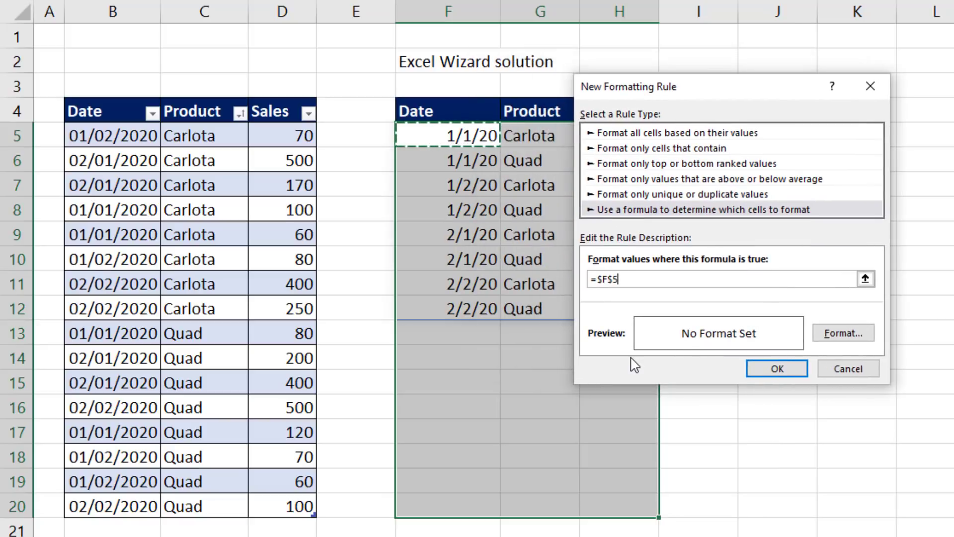
key(F4)
key(F4)
key(F4)
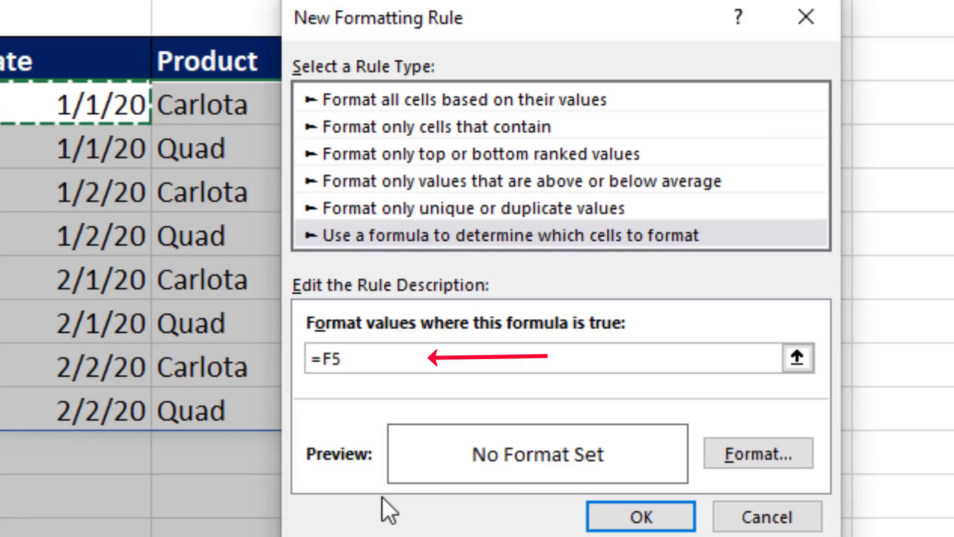
text(<)
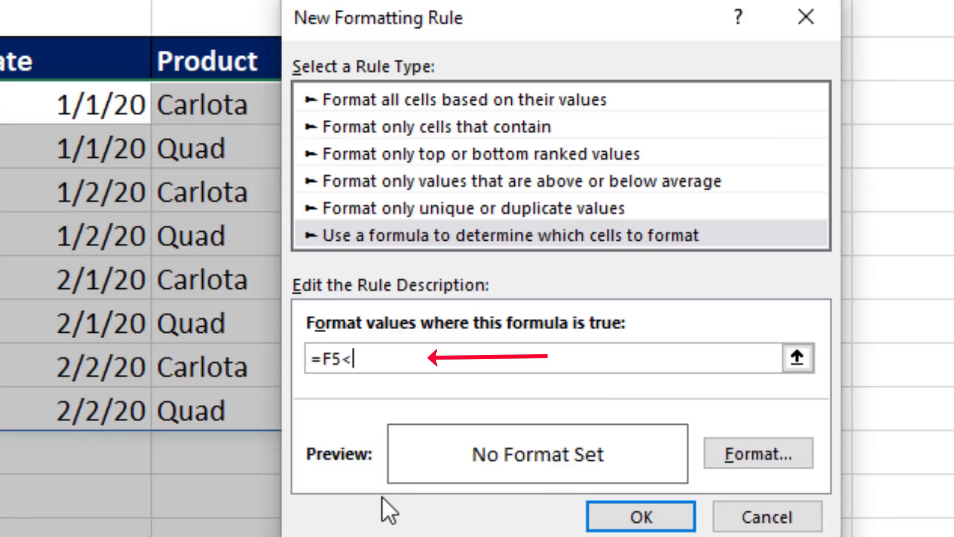
text(>"")
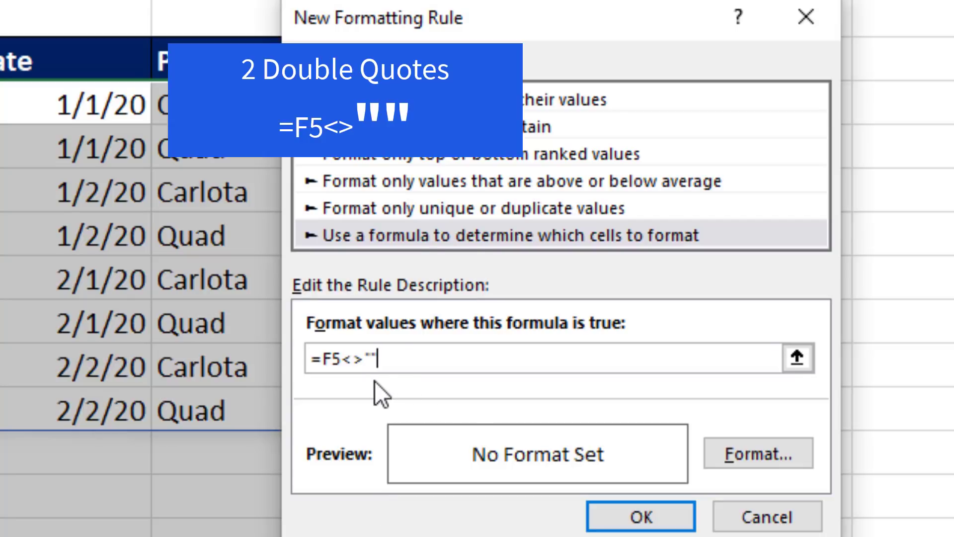
Step: Give the rule a green fill and apply it
click(756, 454)
click(598, 52)
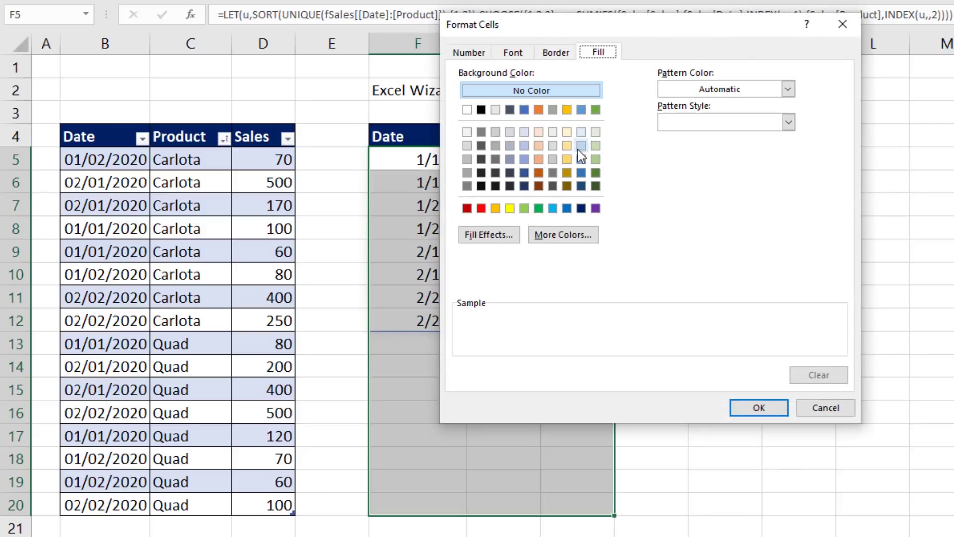
key(ctrl+shift+Tab)
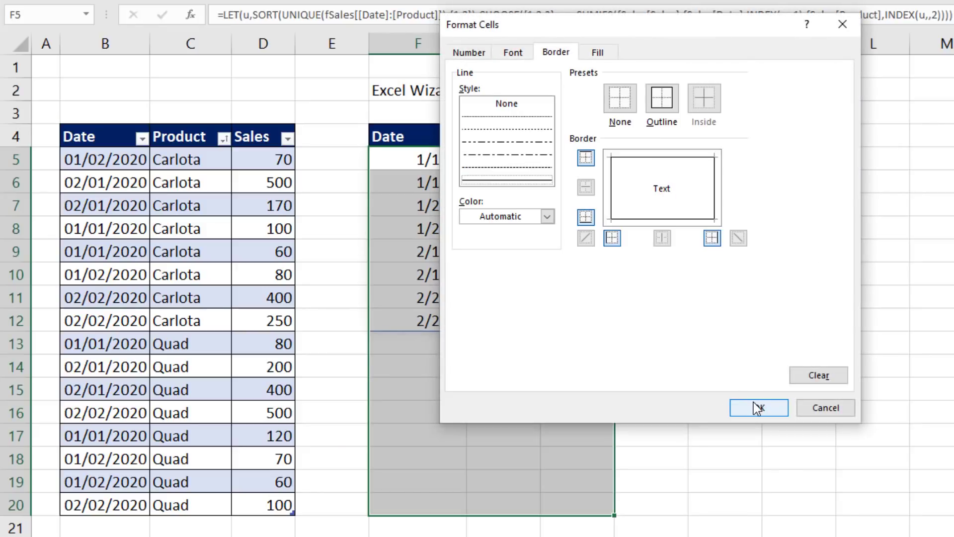
click(753, 405)
click(733, 378)
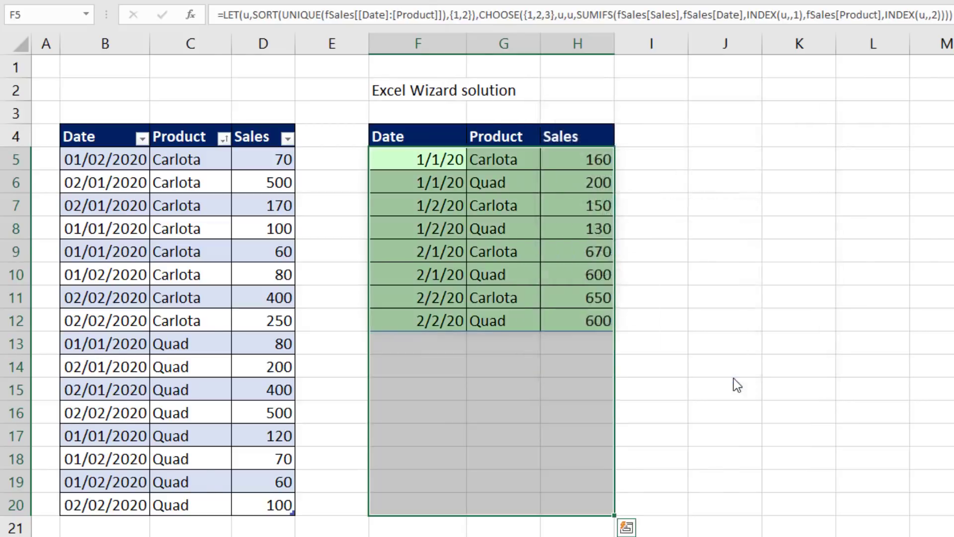
Step: Show the sales totals in H5:H20 in Currency format
drag(576, 160, 572, 508)
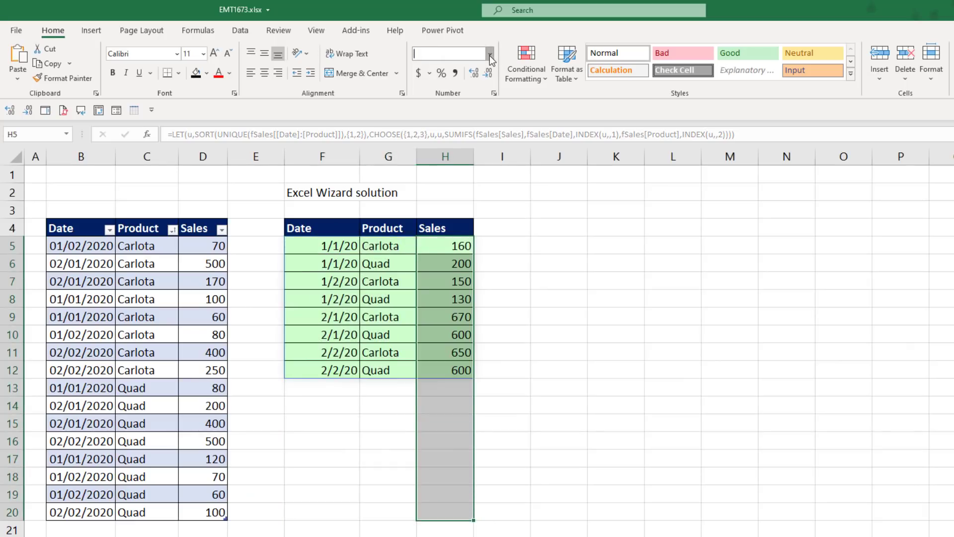
click(491, 59)
key(ctrl+c)
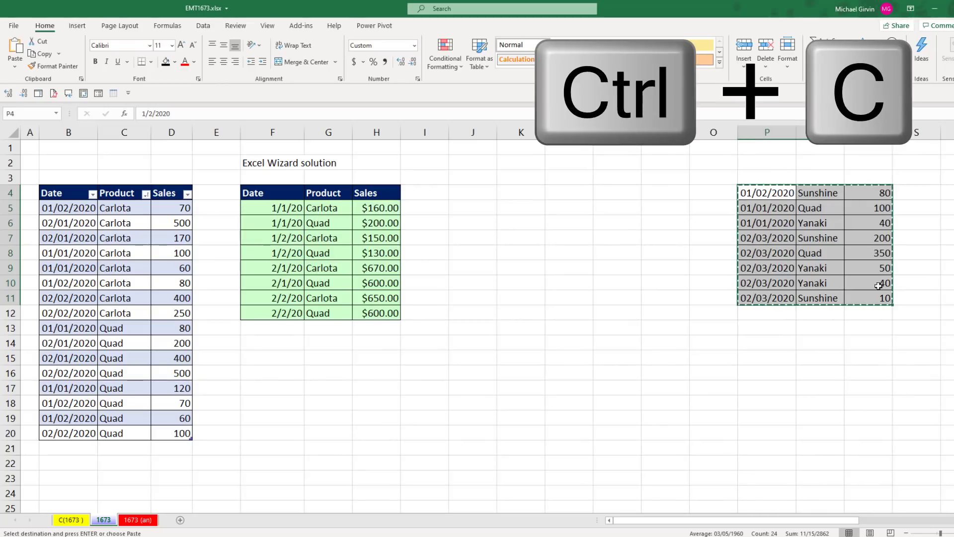
Step: Paste the eight Sunshine, Quad and Yanaki records at B21 and confirm the F5 report expands to 13 rows
click(70, 446)
key(ctrl+v)
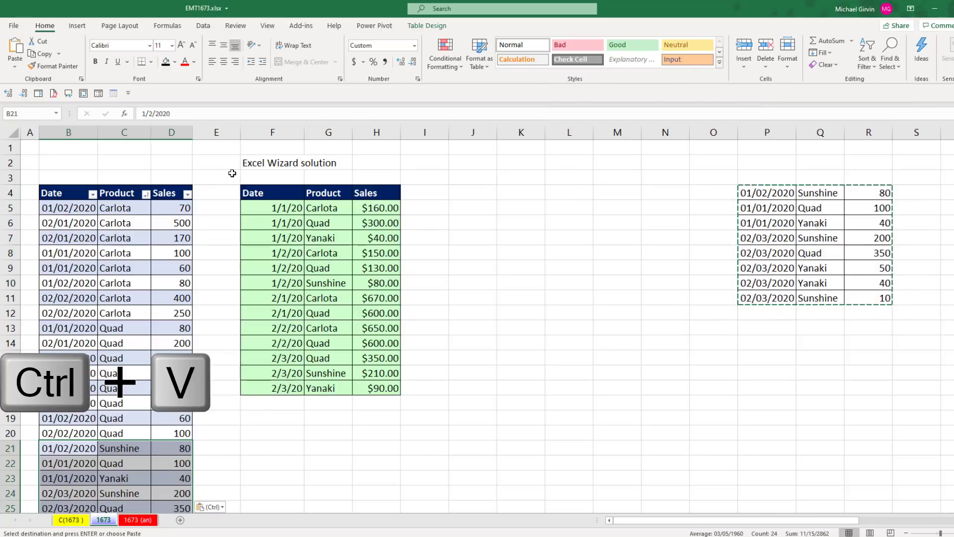
click(248, 210)
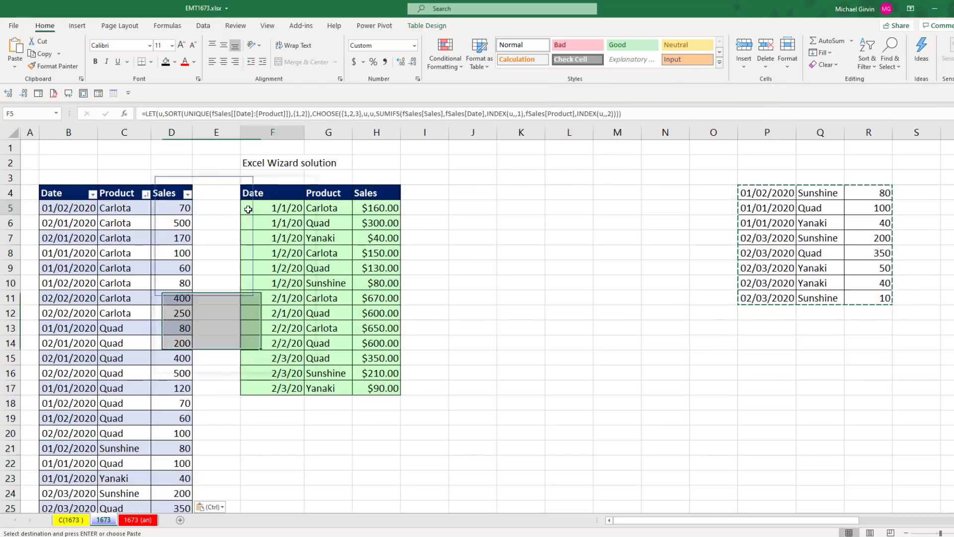